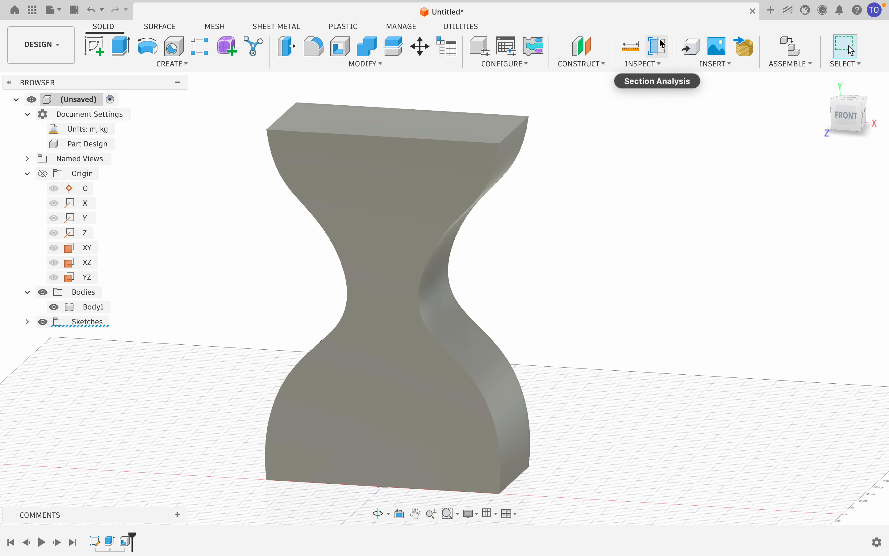
Step: Create a section analysis from the hourglass body's front face, offset -5.00 m, to expose the hollow interior
left_click(666, 40)
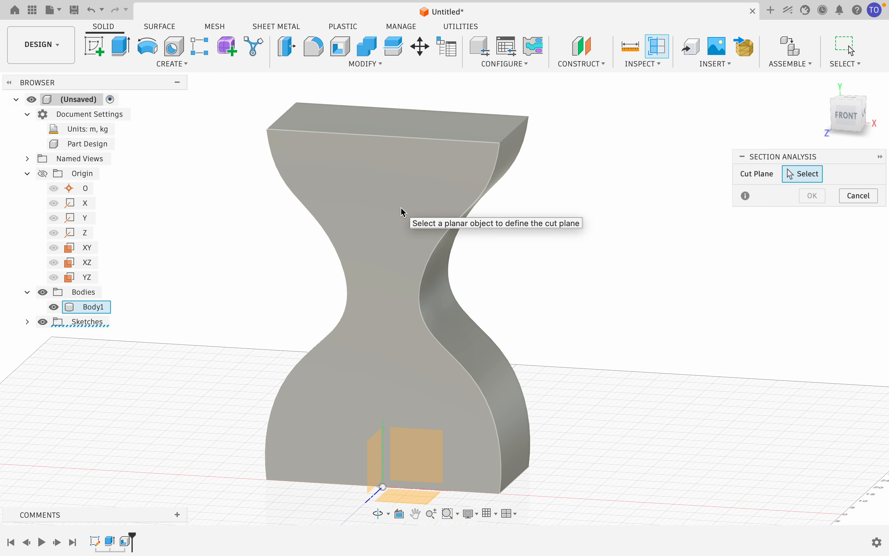
left_click(396, 224)
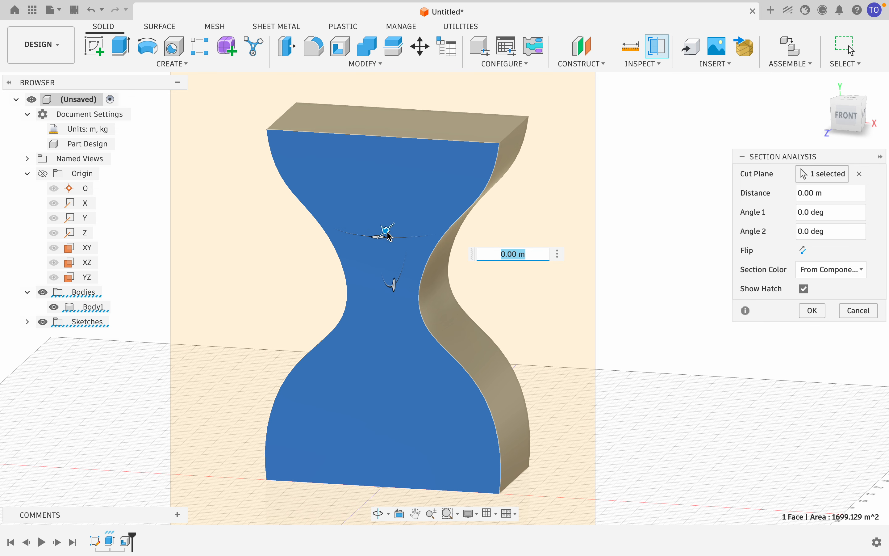
left_click_drag(385, 232, 396, 228)
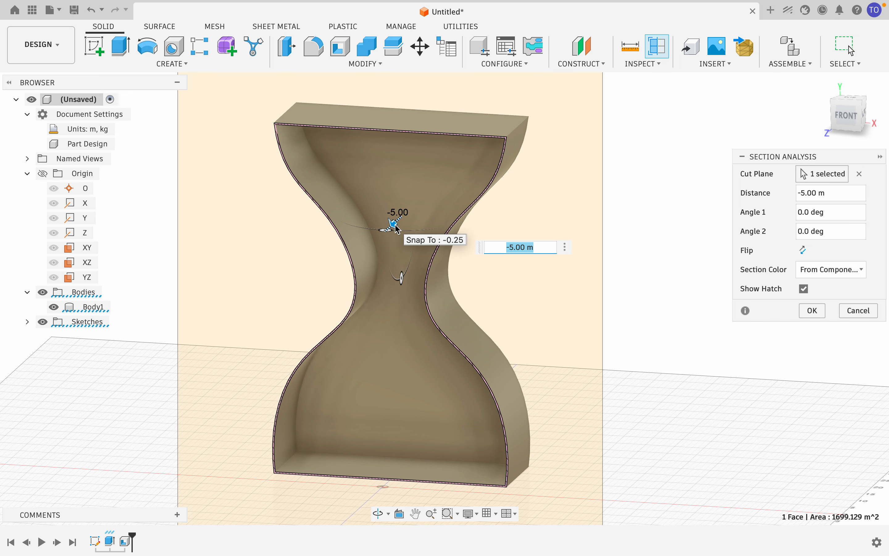
left_click(812, 311)
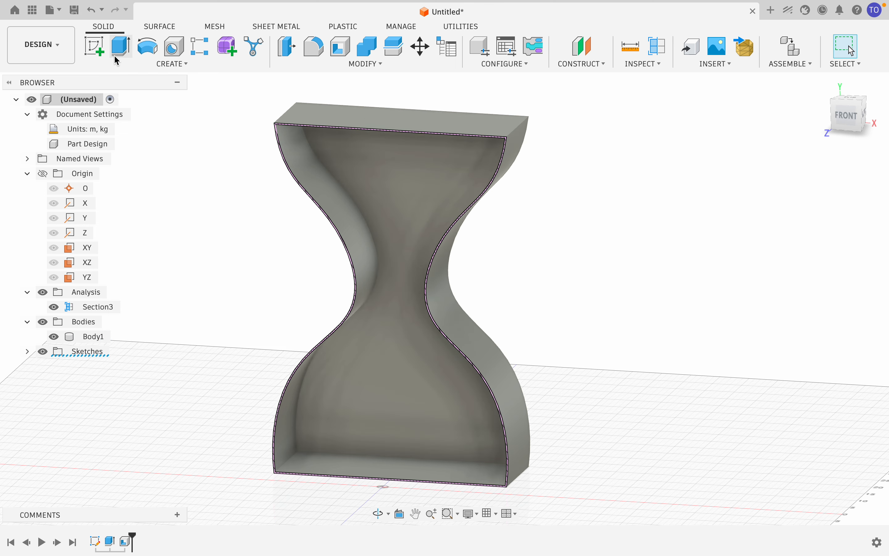
Step: Start a new sketch on the inside back face of the hollow hourglass body
left_click(99, 51)
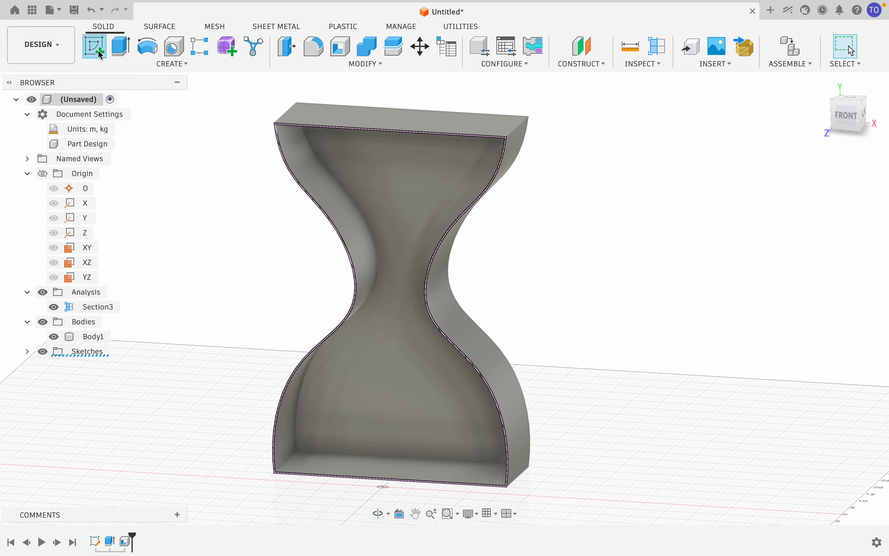
left_click(328, 402)
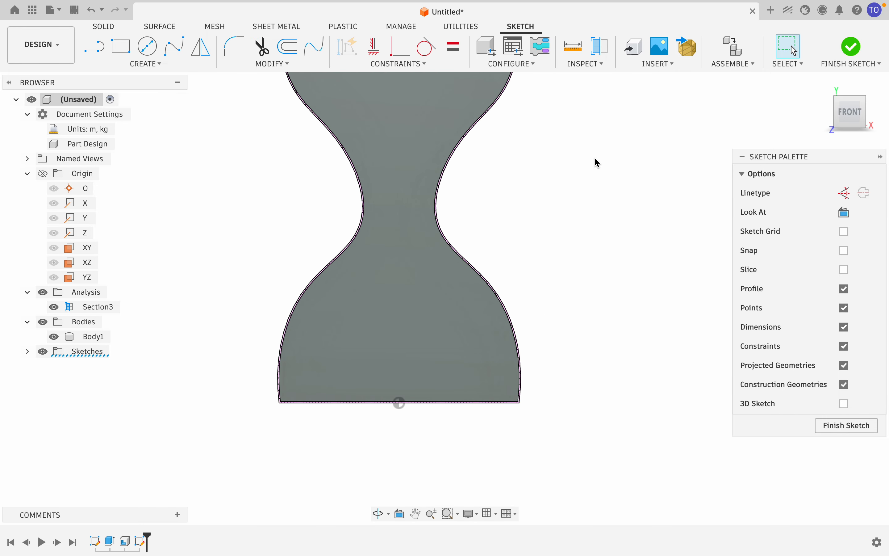
scroll(447, 301, "up", 5)
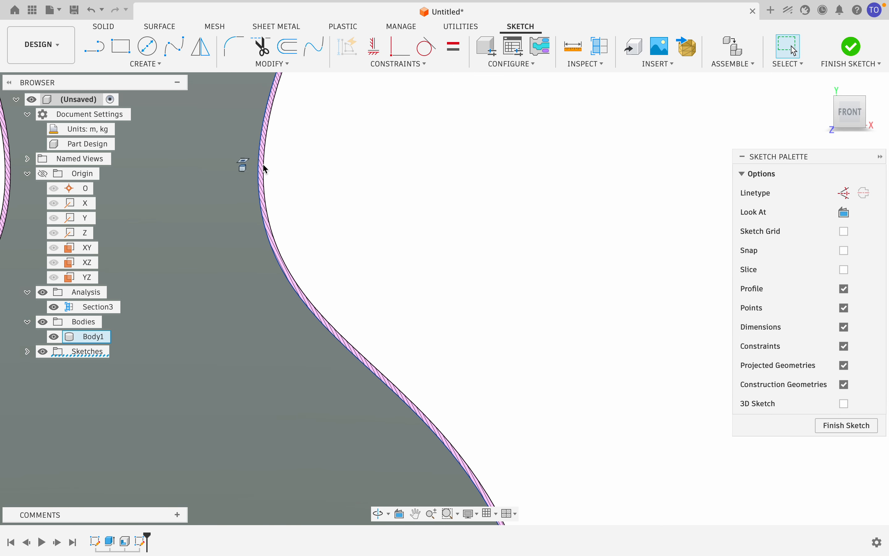
scroll(331, 221, "left", 5)
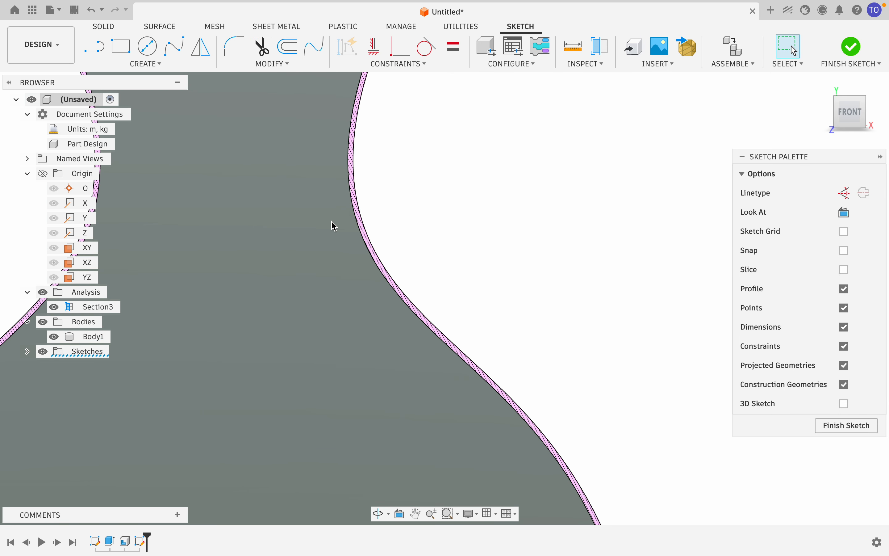
scroll(333, 226, "left", 5)
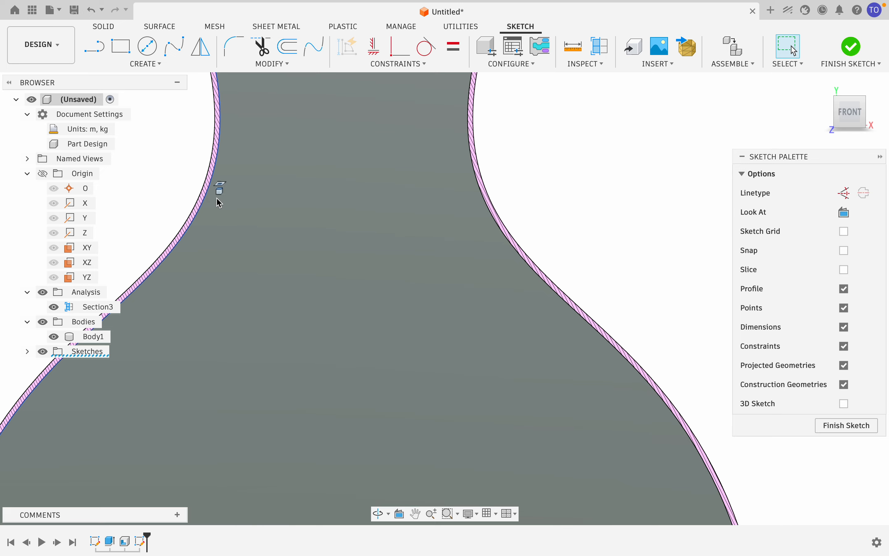
Step: Project the inner back face's outline into the sketch with the projection link kept on
key("p")
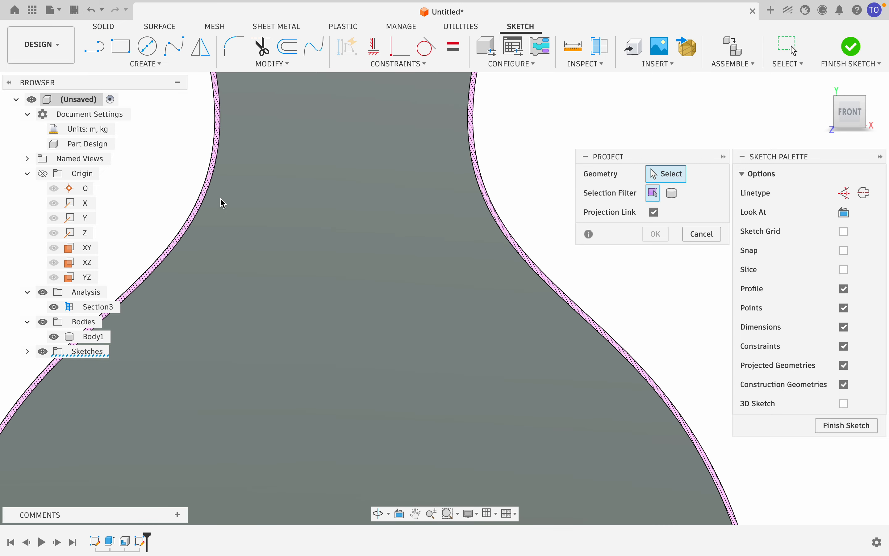
left_click(157, 66)
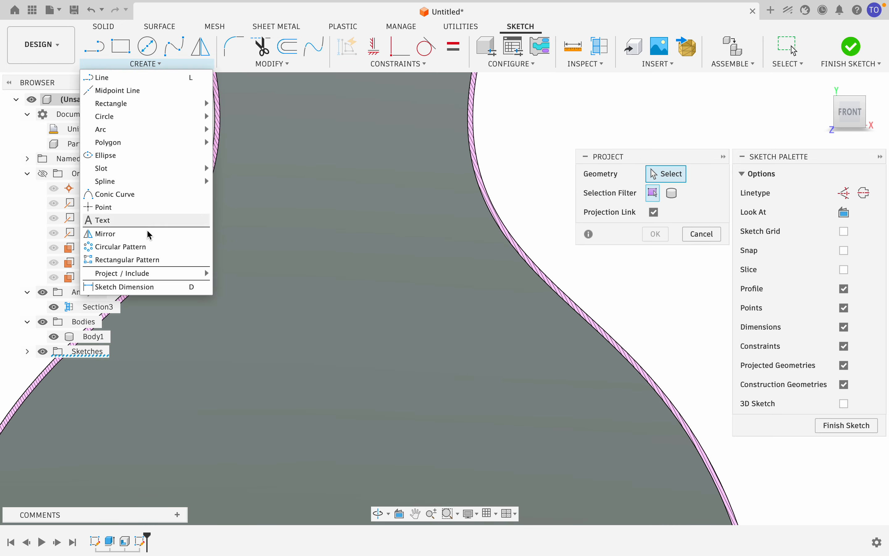
mouse_move(164, 273)
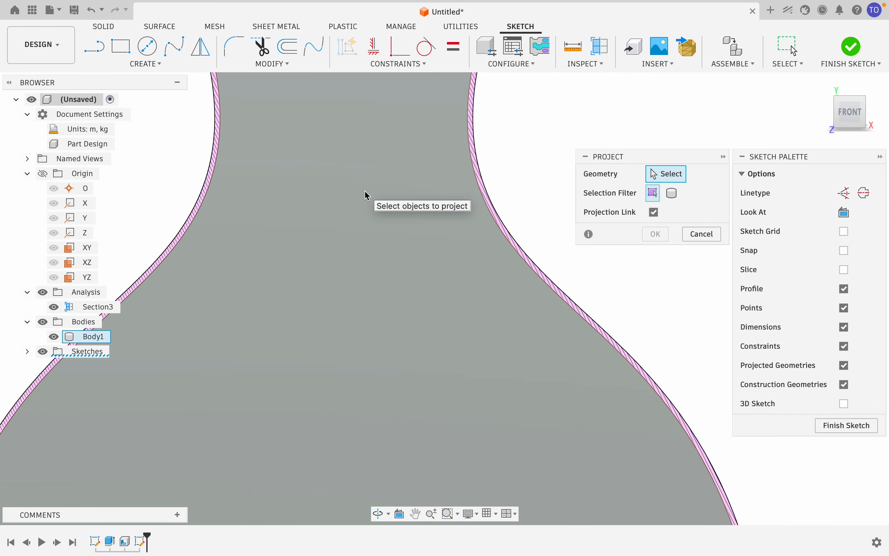
left_click(368, 196)
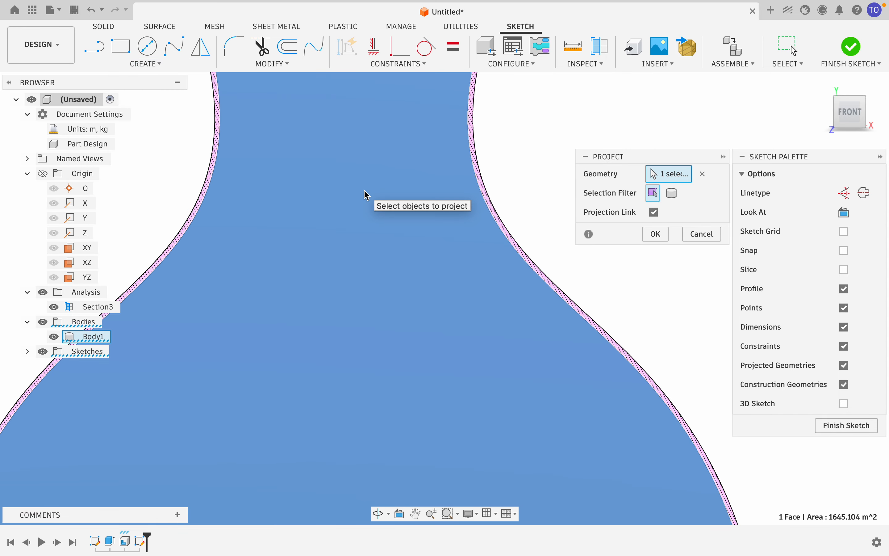
scroll(368, 197, "down", 2)
scroll(364, 193, "down", 6)
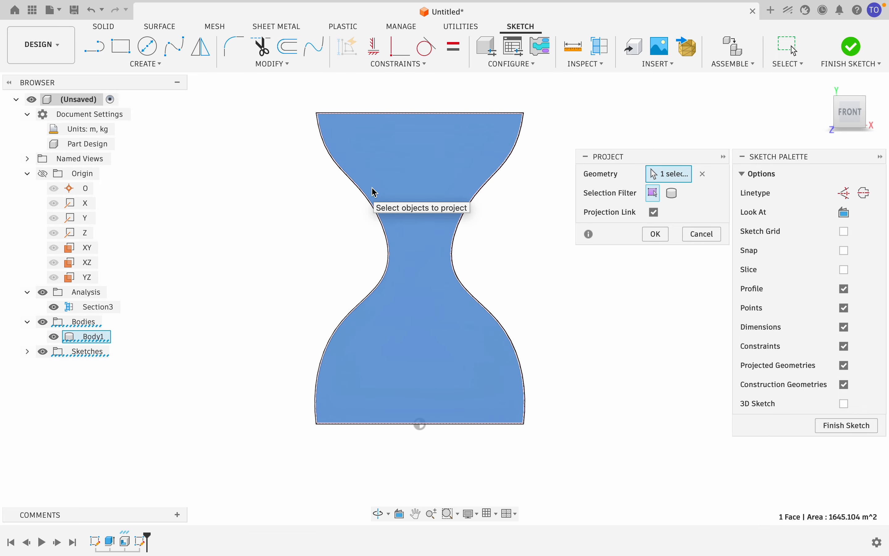
scroll(450, 172, "right", 3, "shift")
scroll(449, 171, "down", 3, "shift")
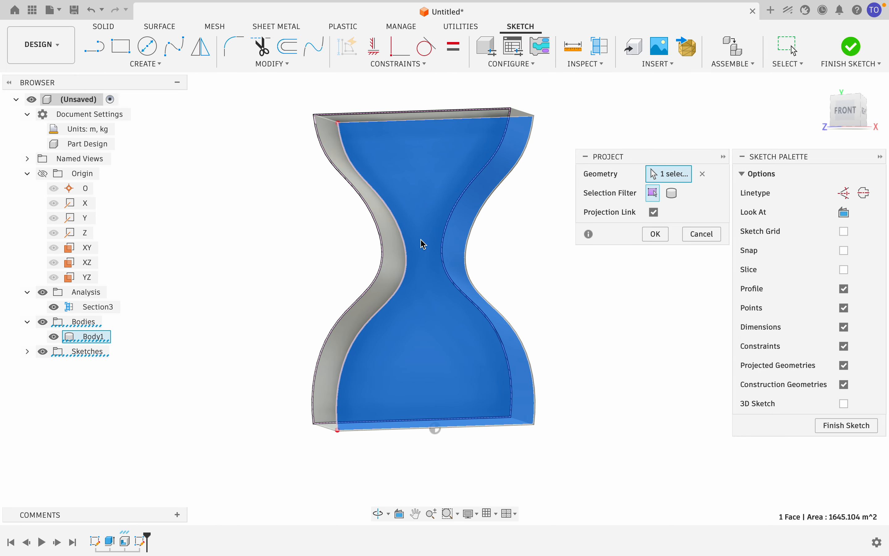
left_click(656, 234)
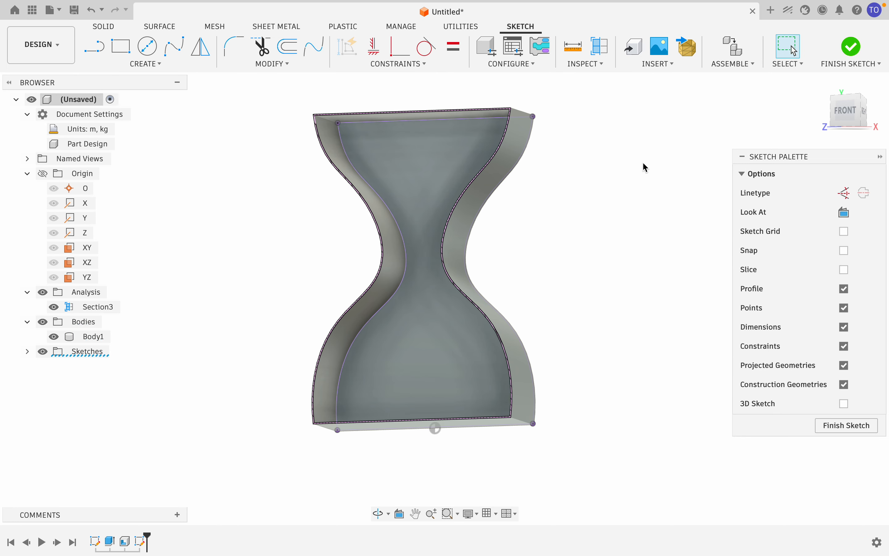
Step: Facing the front view, draw a horizontal line about 40 m long across the lower bulb between the projected side curves
scroll(408, 127, "up", 5)
scroll(408, 125, "down", 2)
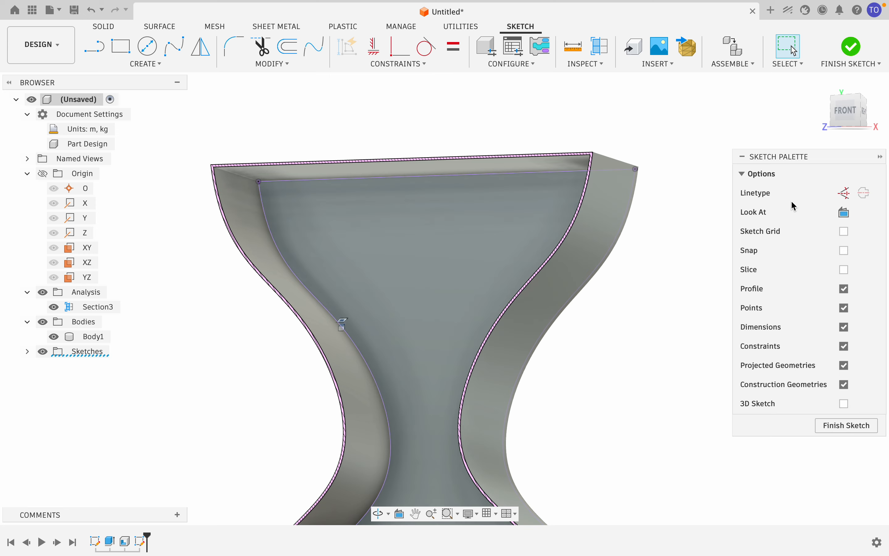
left_click(850, 110)
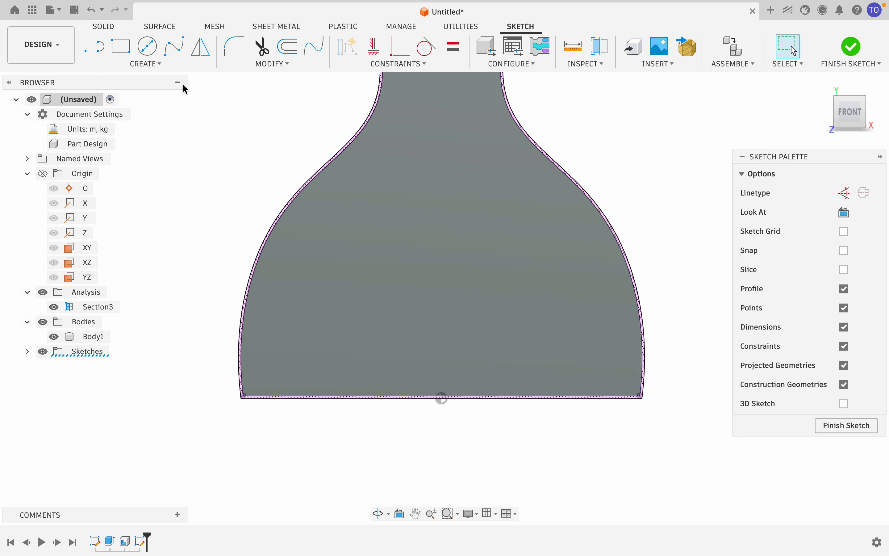
left_click(94, 46)
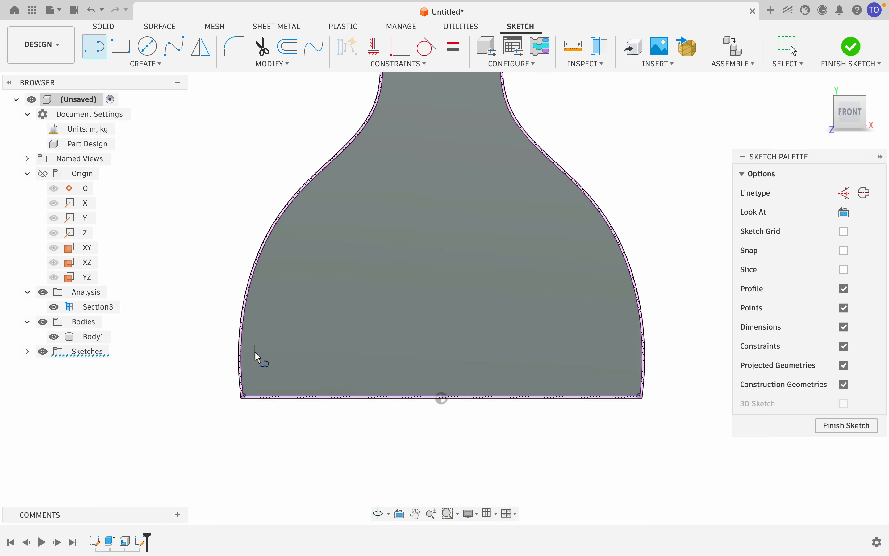
scroll(256, 354, "up", 3)
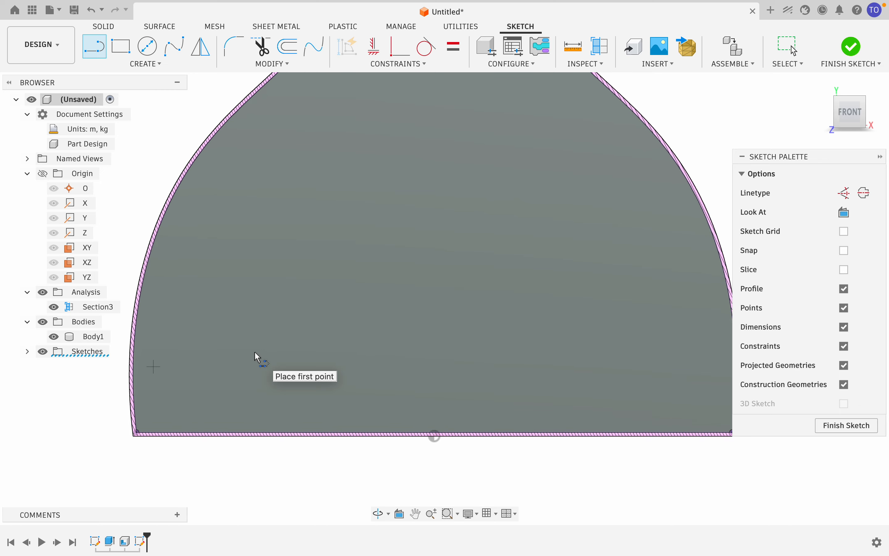
scroll(254, 351, "right", 1)
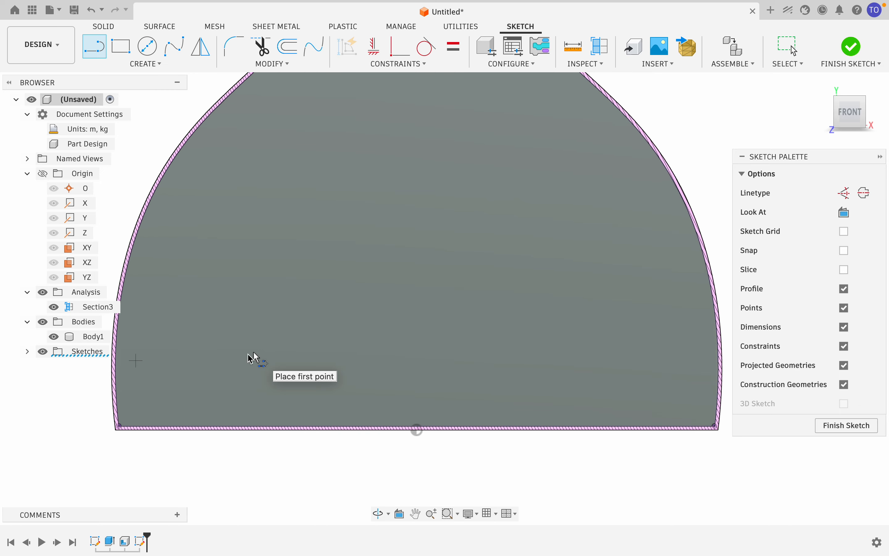
left_click(117, 373)
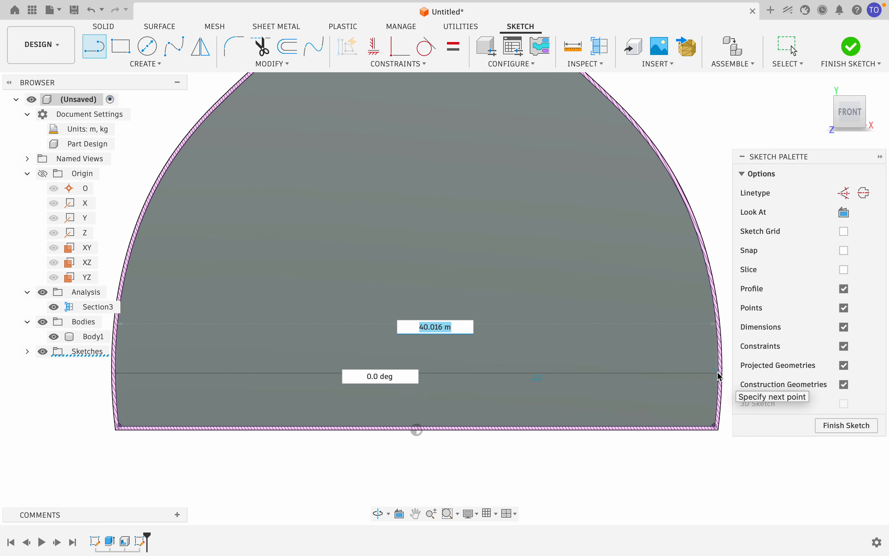
left_click(721, 375)
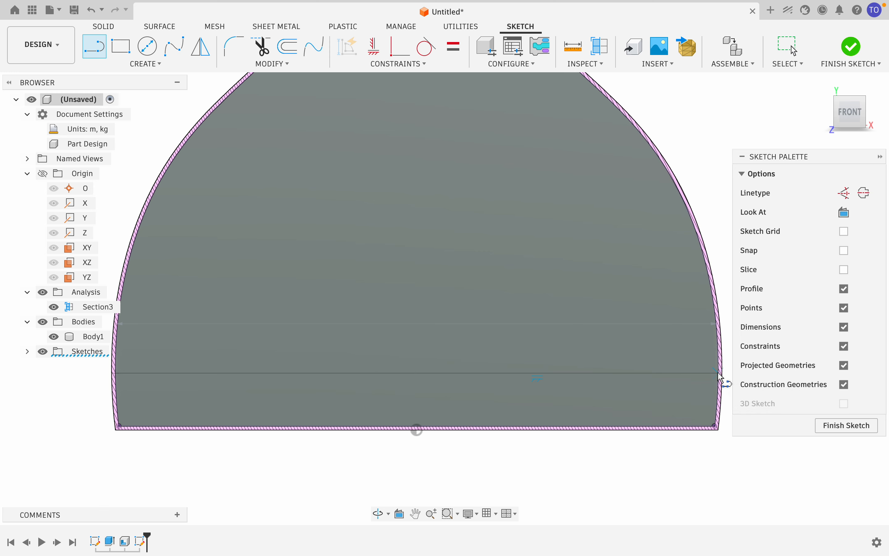
Step: Draw a second, slightly sloping line about 38.5 m long above the first, with both ends just inside the side curves
left_click(126, 333)
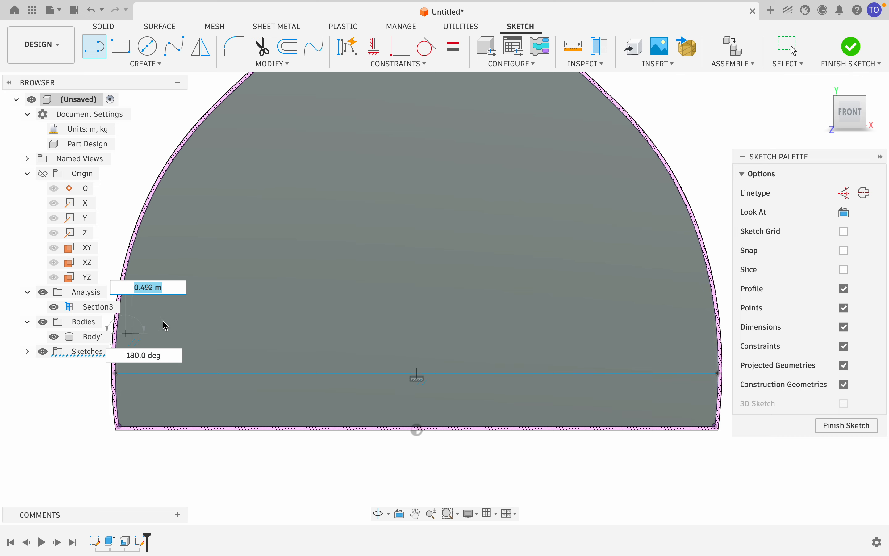
left_click(707, 315)
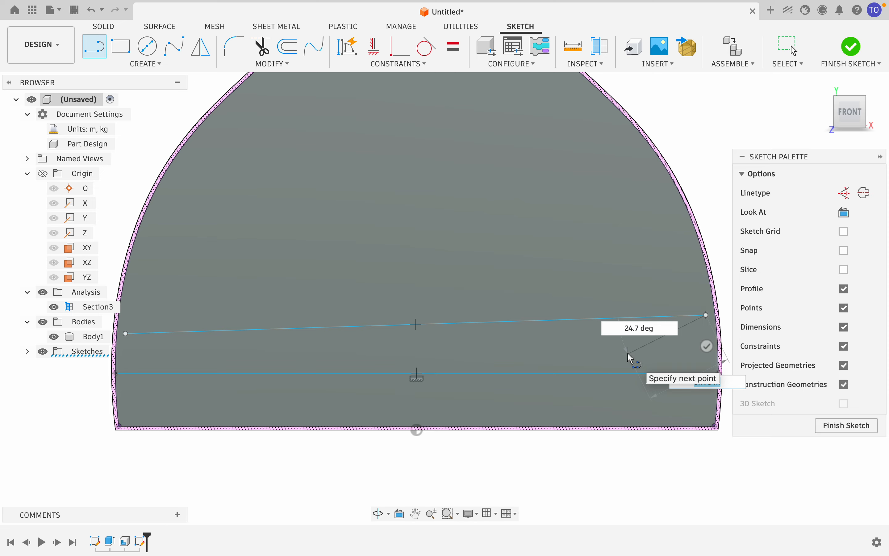
key("Escape")
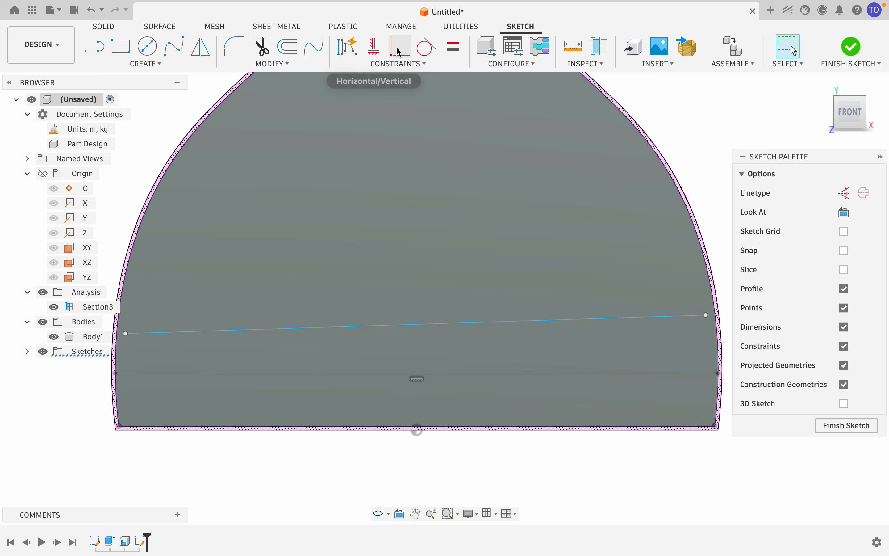
Step: Constrain both endpoints of the upper sloping line to be coincident with the projected side curves
left_click(399, 52)
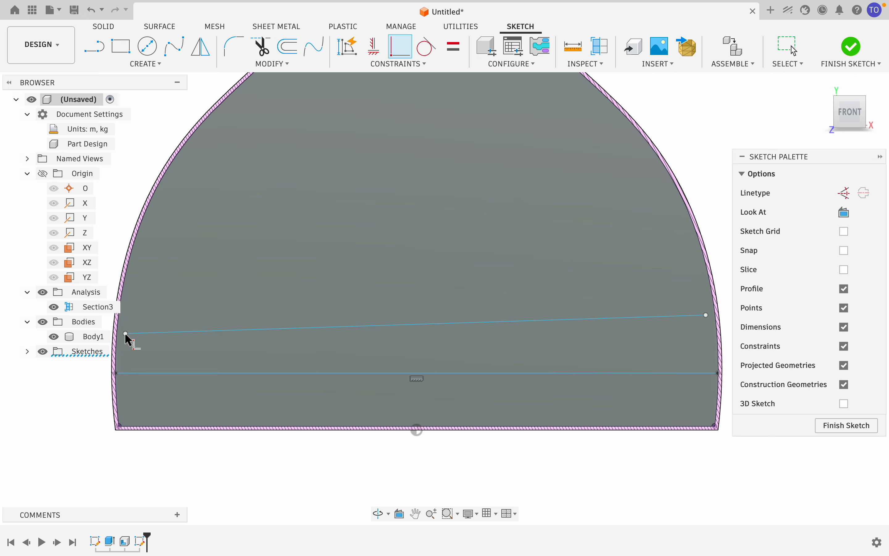
left_click(125, 335)
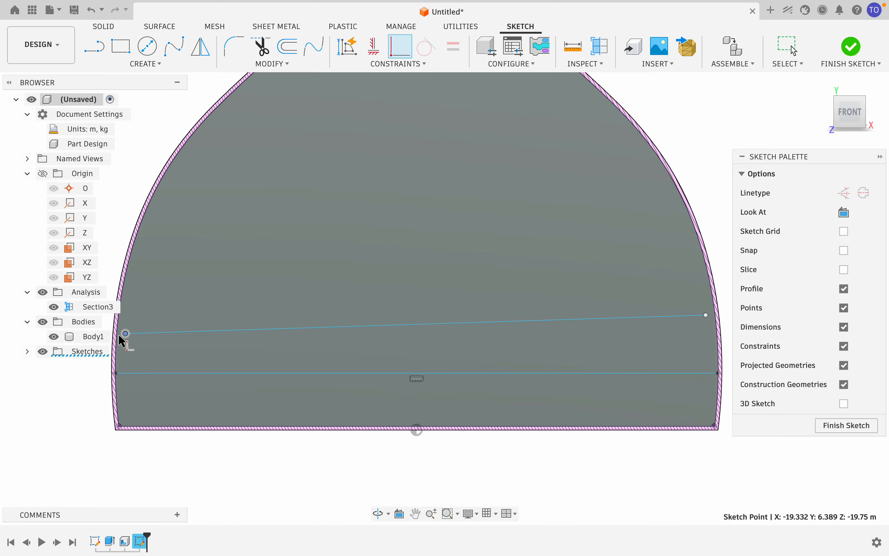
left_click(118, 336)
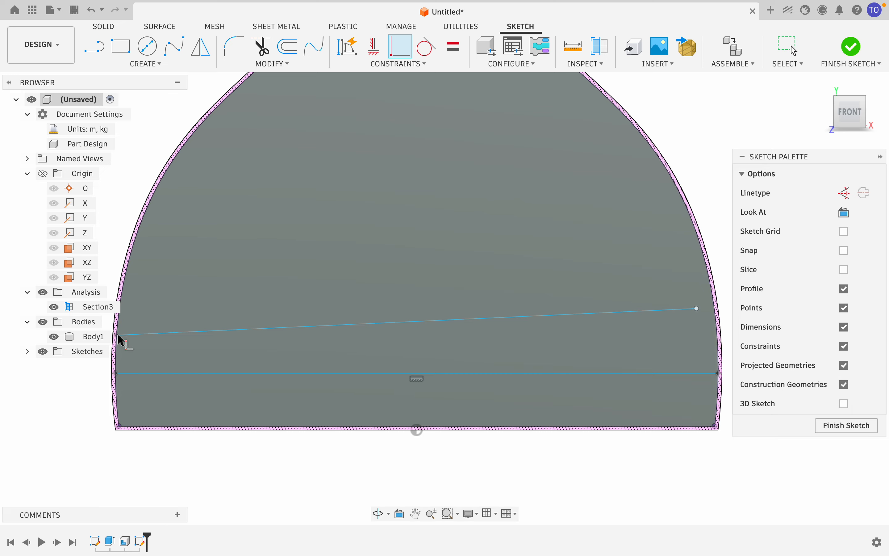
left_click(695, 308)
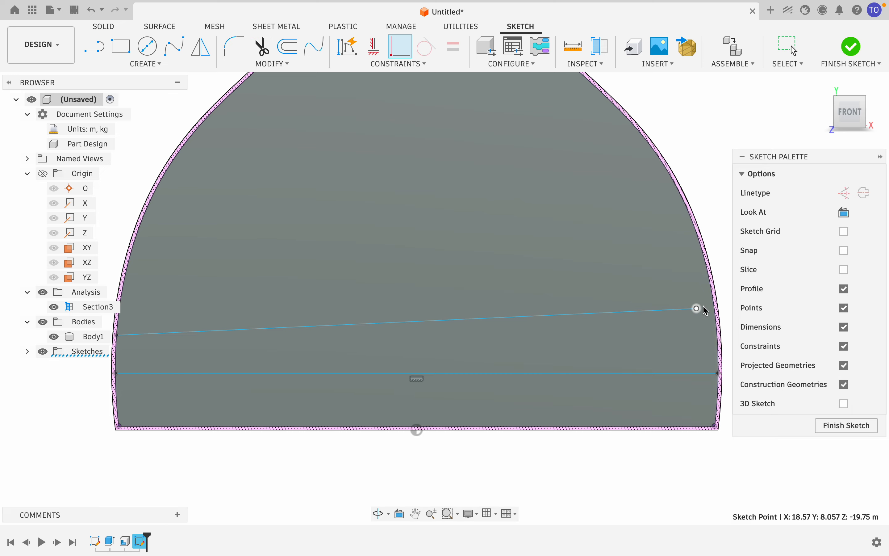
left_click(712, 303)
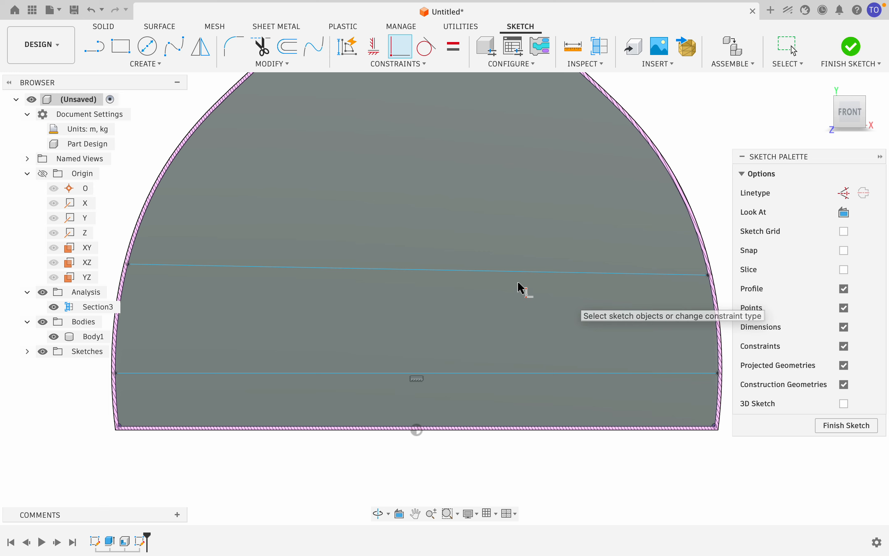
key("Escape")
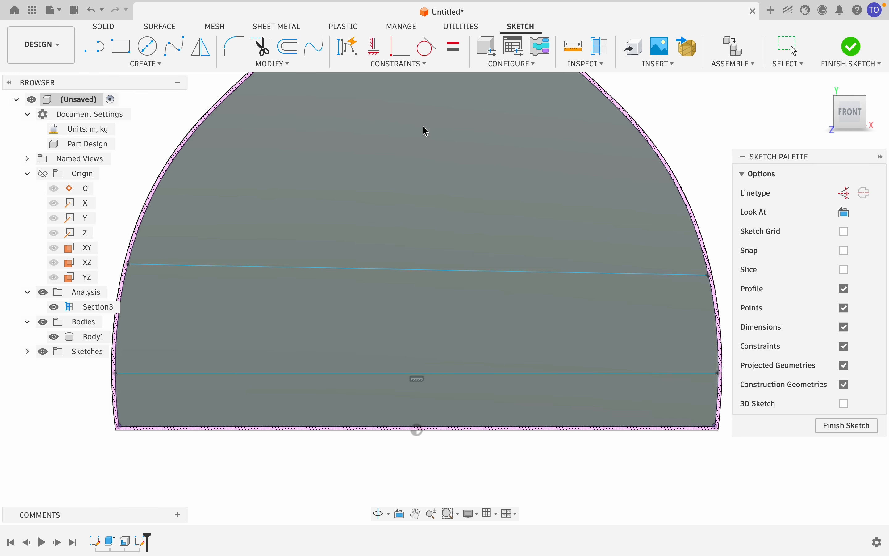
Step: Apply a horizontal constraint to the upper line in the lower bulb, and select that line
left_click(377, 52)
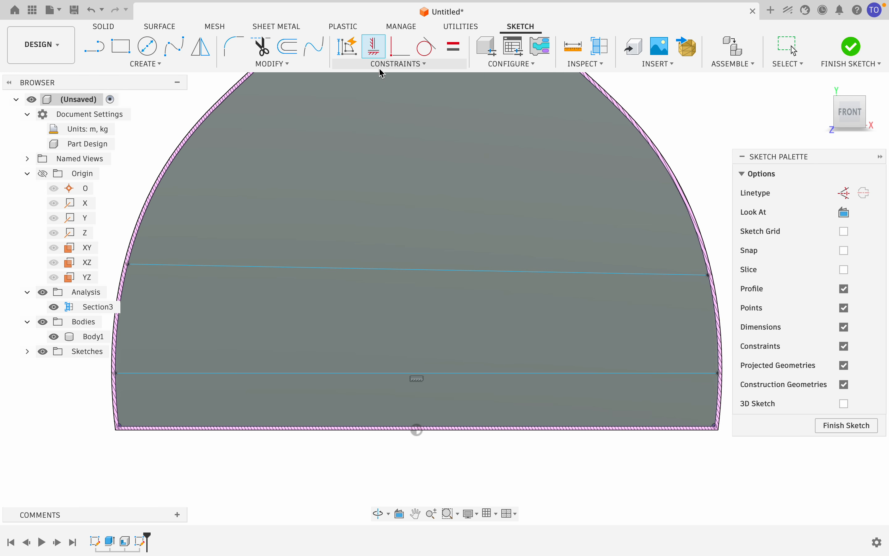
left_click(372, 271)
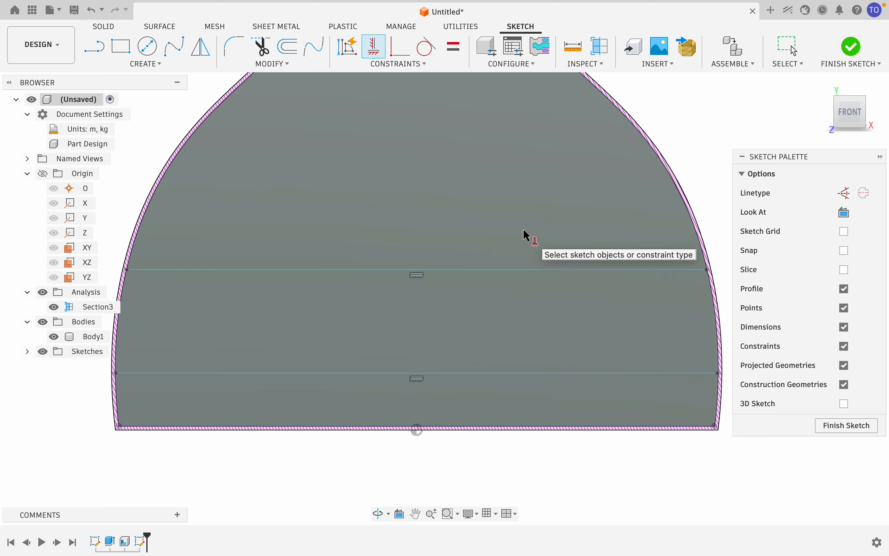
key("Escape")
left_click(531, 270)
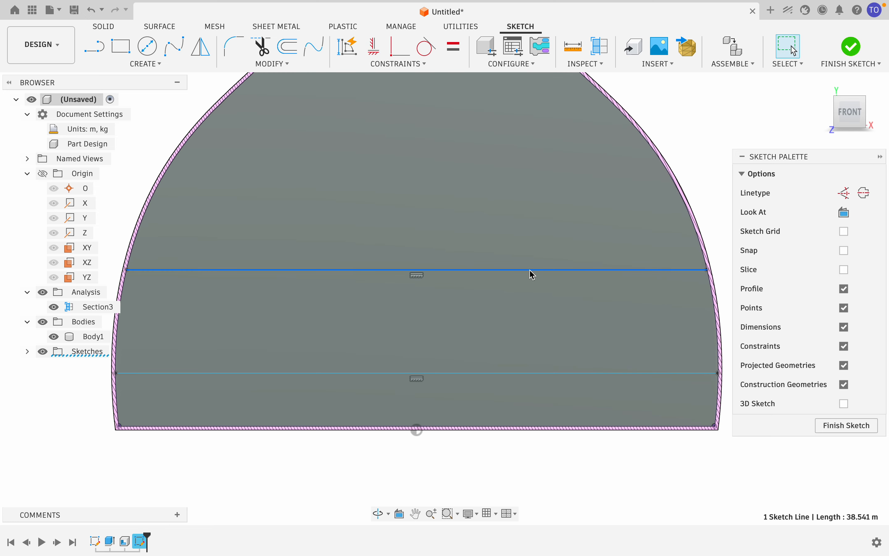
Step: Replace the upper line with a horizontal one about 0.68 m above the lower line, running between the projected side curves
key("Delete")
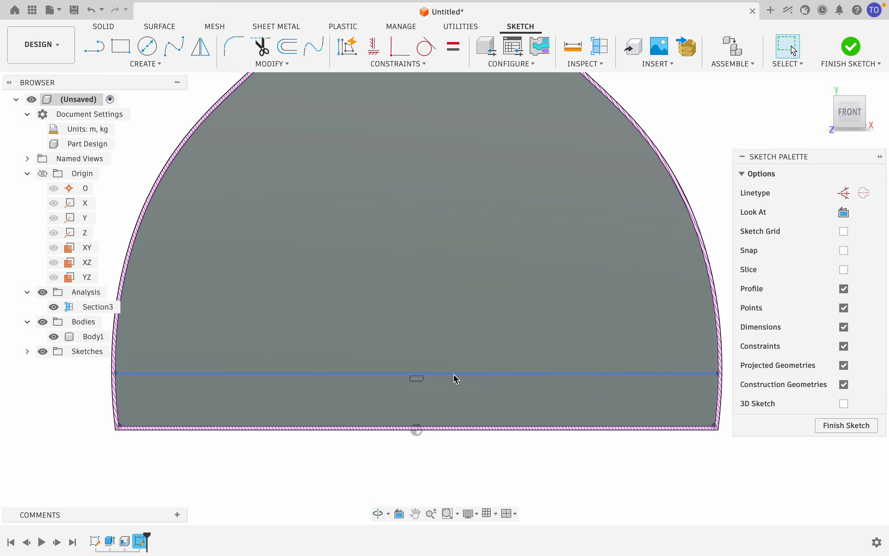
scroll(457, 378, "down", 3)
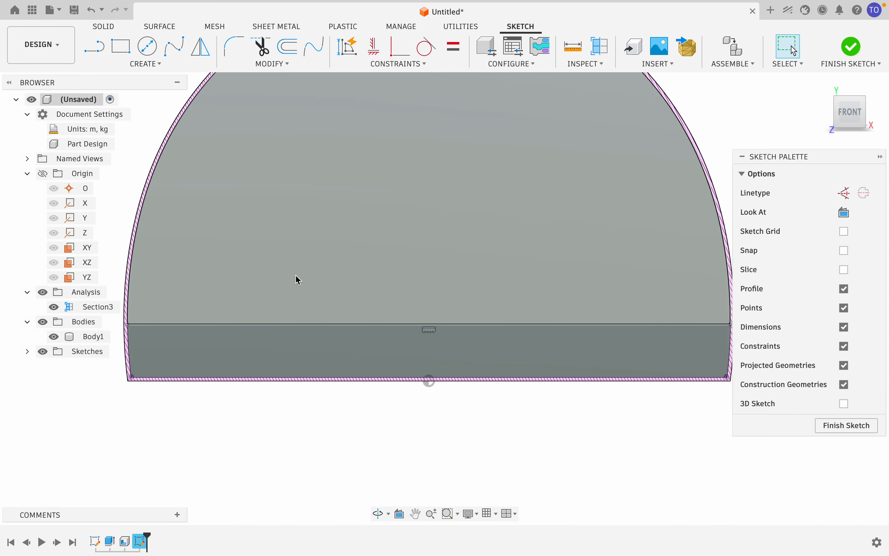
left_click(95, 47)
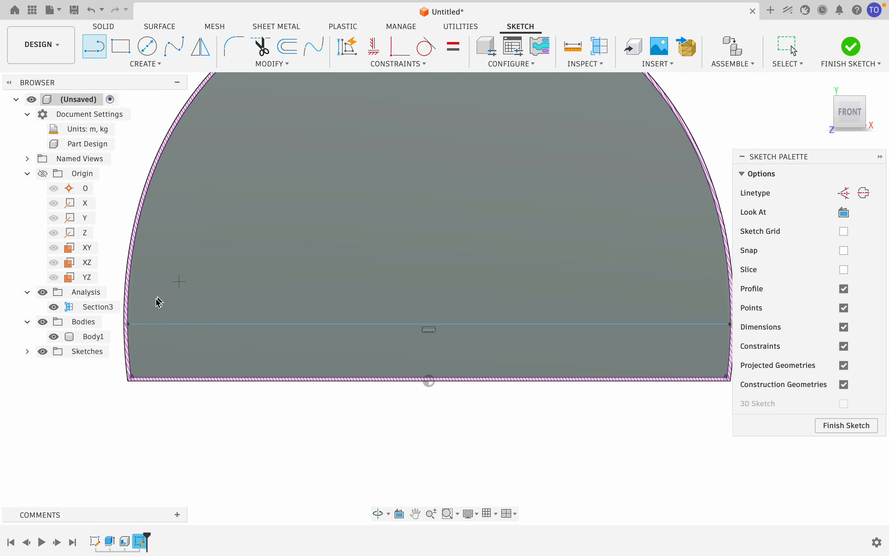
left_click(128, 313)
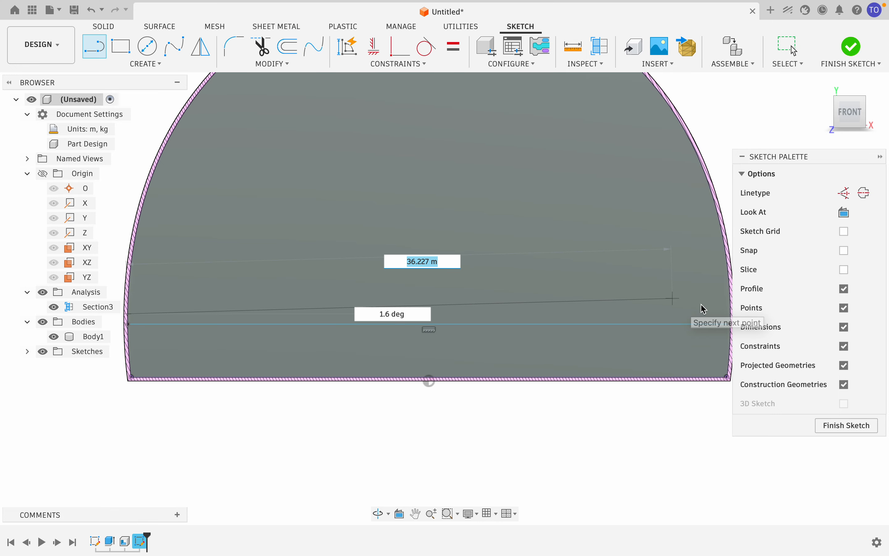
left_click(731, 315)
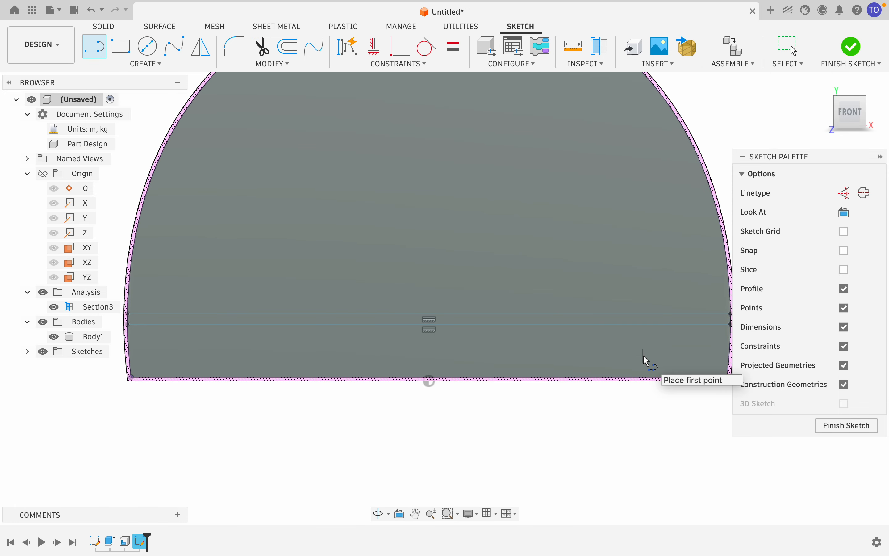
scroll(644, 357, "right", 3)
scroll(647, 305, "up", 5)
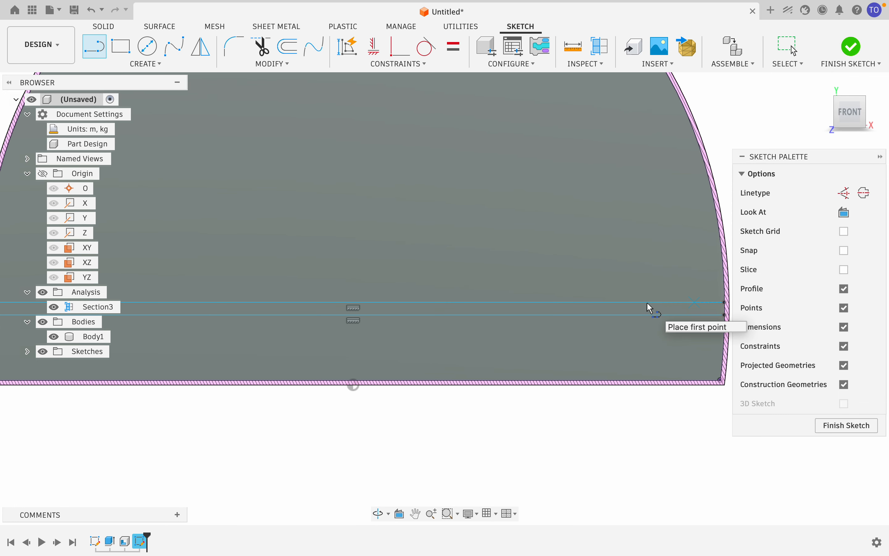
scroll(648, 304, "down", 5)
key("Escape")
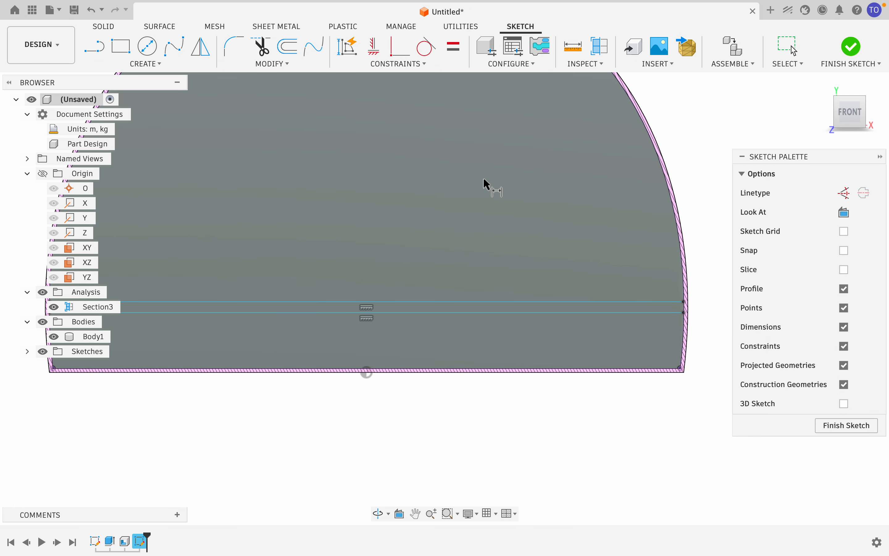
Step: Dimension the distance between the two horizontal lines to 0.25 m and finish the sketch
left_click(182, 67)
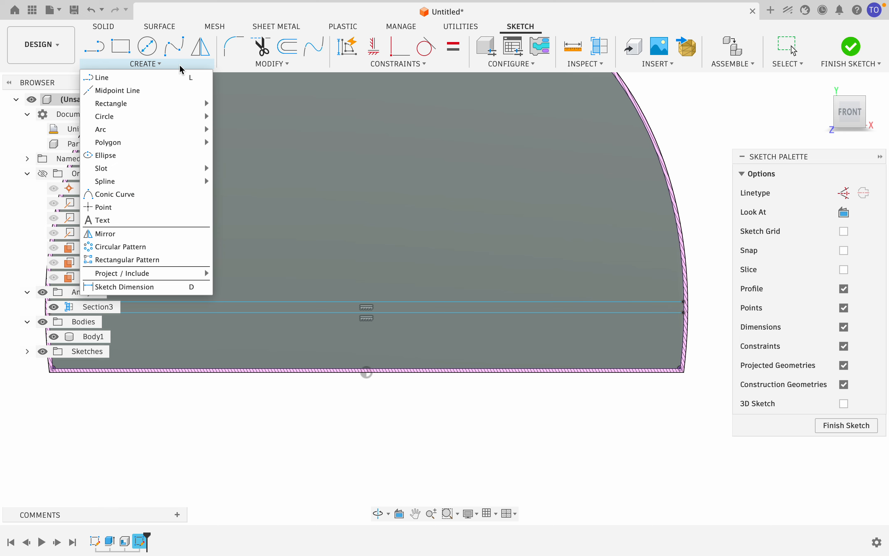
left_click(156, 286)
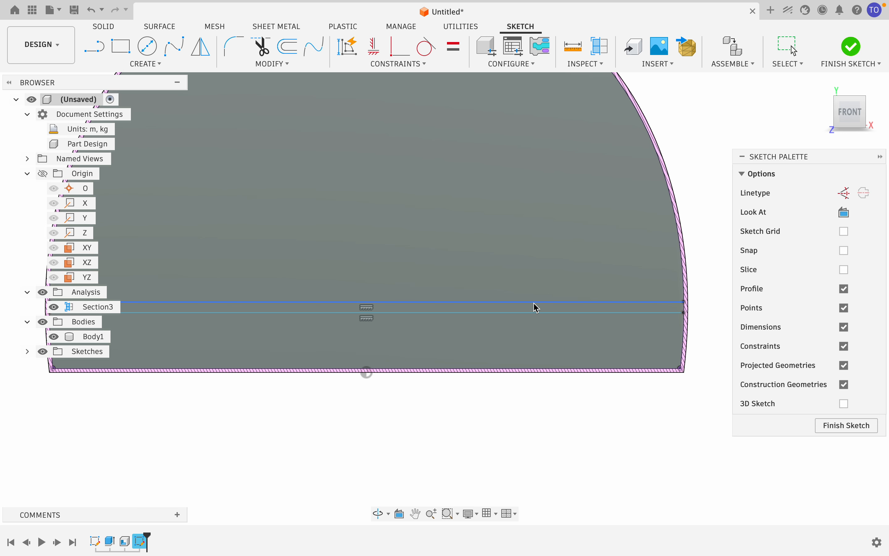
left_click(531, 313)
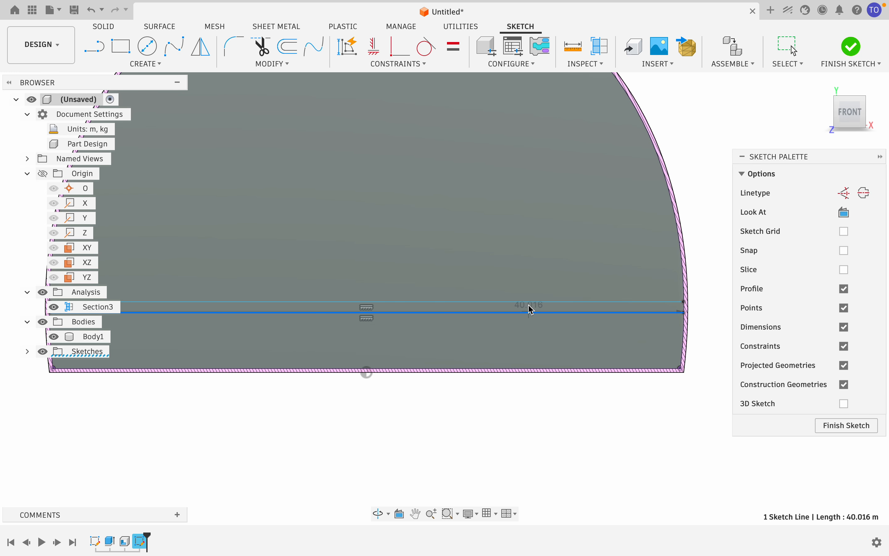
left_click(530, 303)
left_click(517, 265)
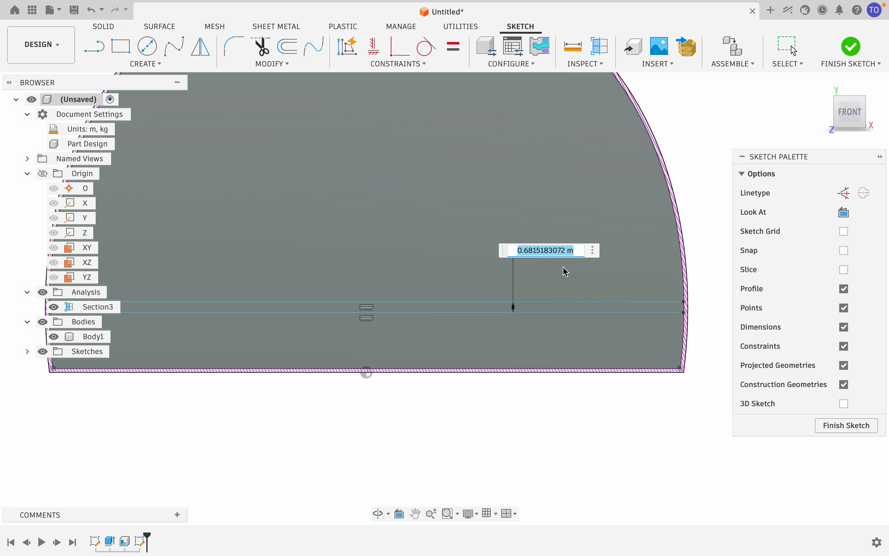
type("0.")
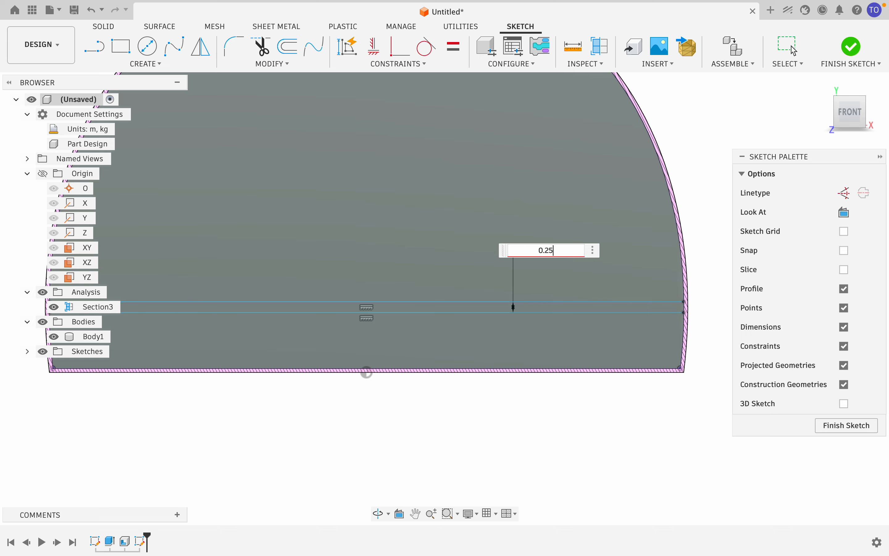
type("25")
key("Return")
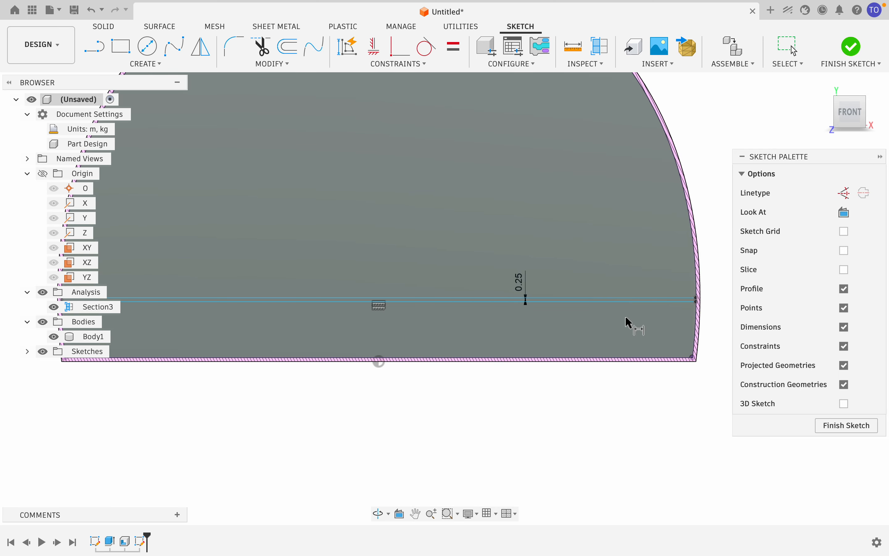
left_click(844, 423)
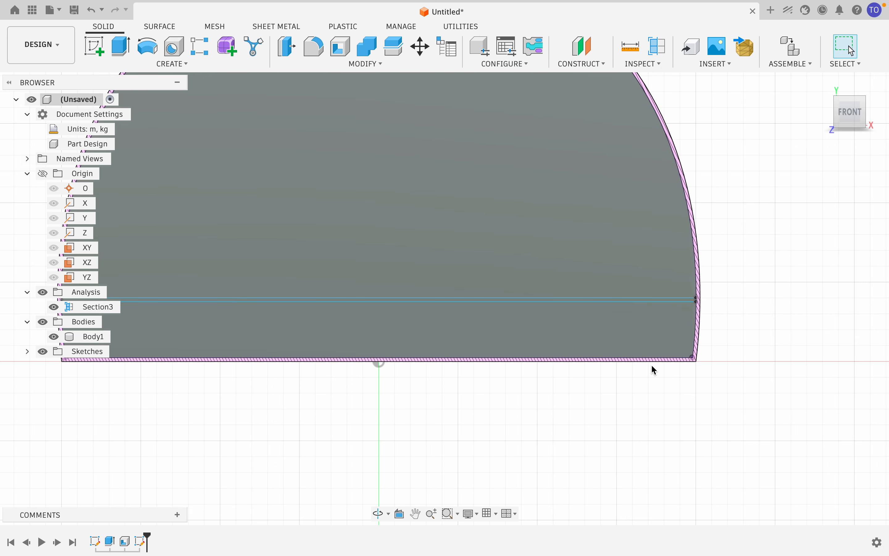
Step: Extrude the thin strip between the two lines 20 m across the hollow interior, joined to the existing body
left_click(122, 46)
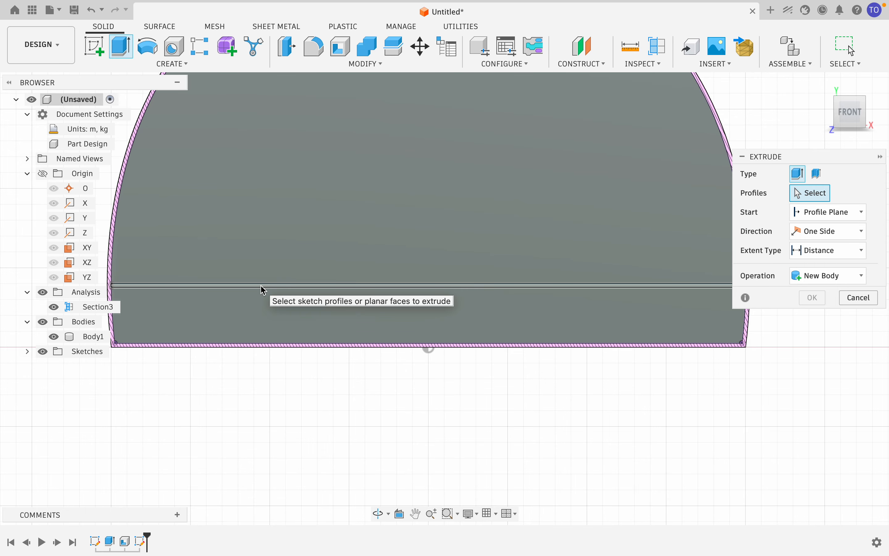
left_click(263, 290)
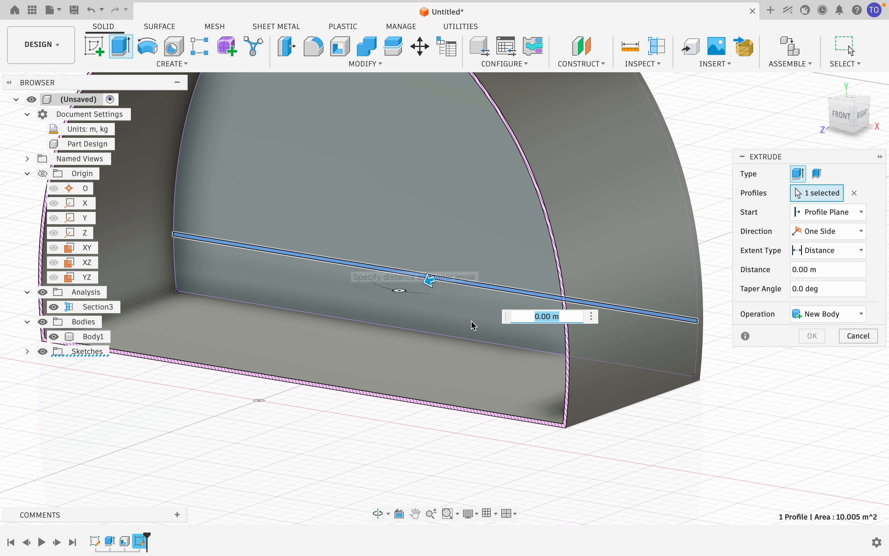
left_click_drag(428, 281, 268, 360)
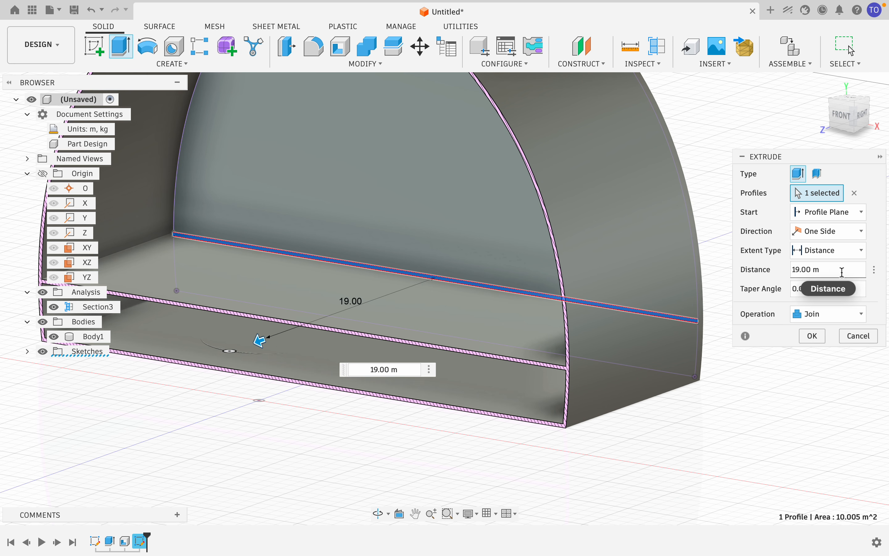
left_click_drag(842, 272, 753, 276)
type("20m")
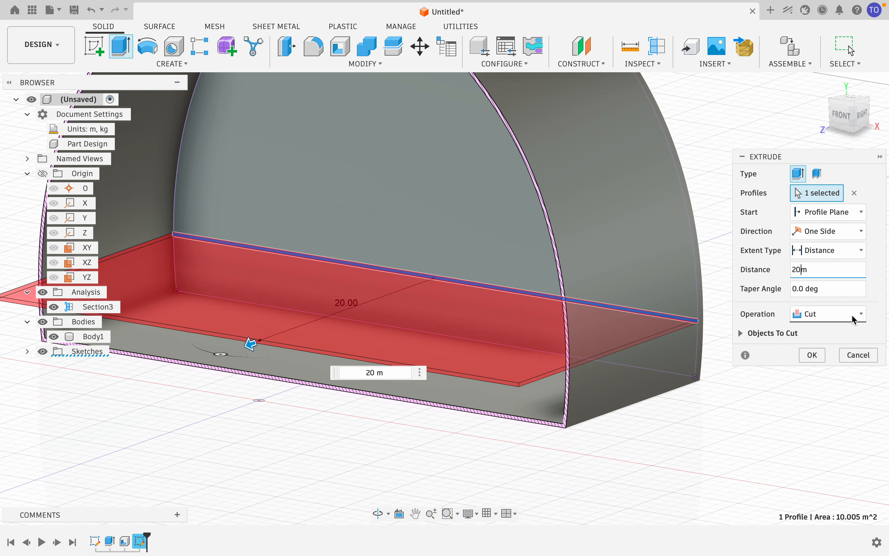
left_click(819, 316)
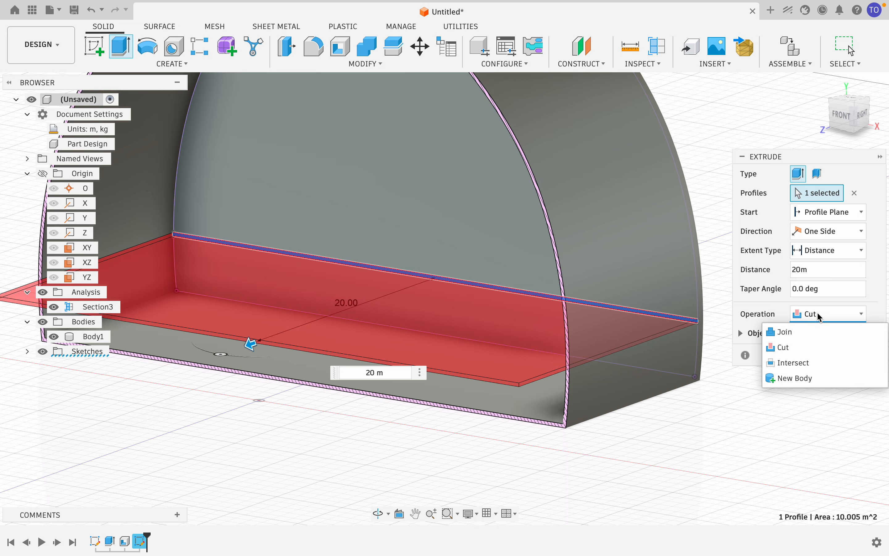
left_click(797, 328)
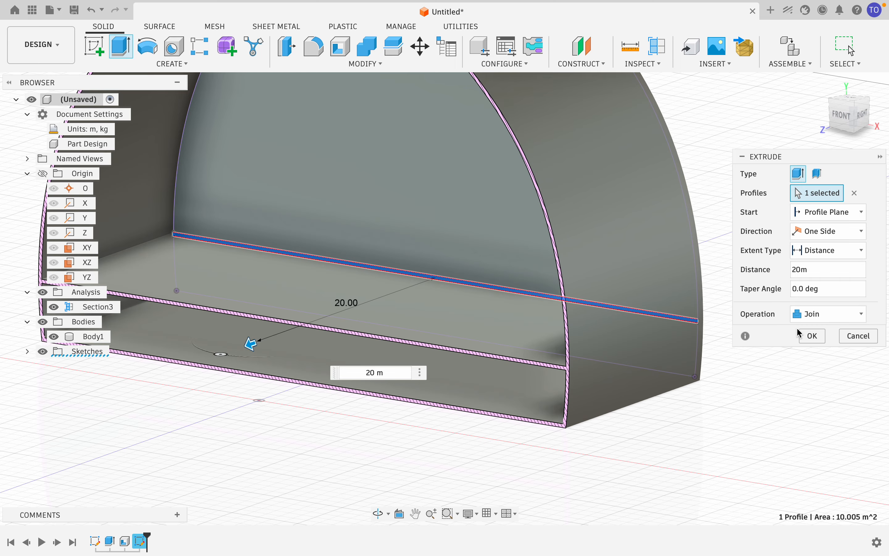
left_click(811, 342)
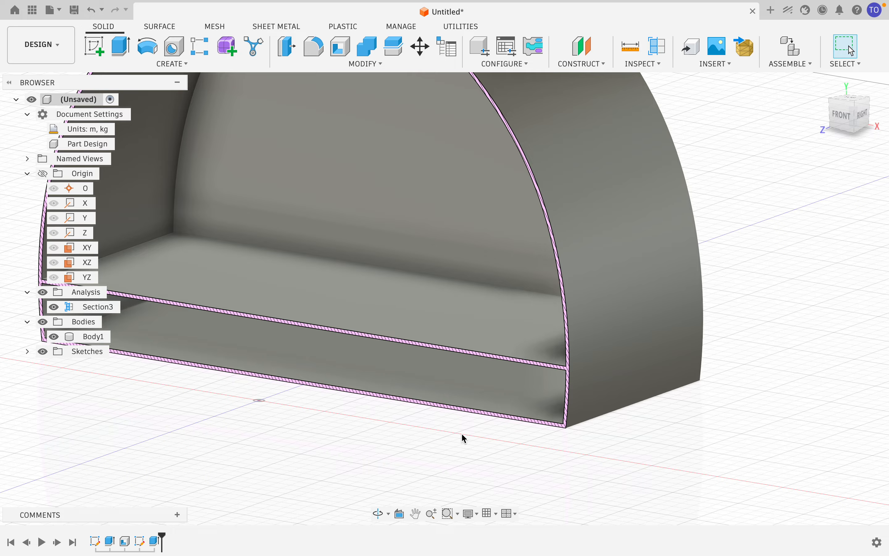
scroll(462, 434, "left", 10, "shift")
scroll(462, 434, "right", 5, "shift")
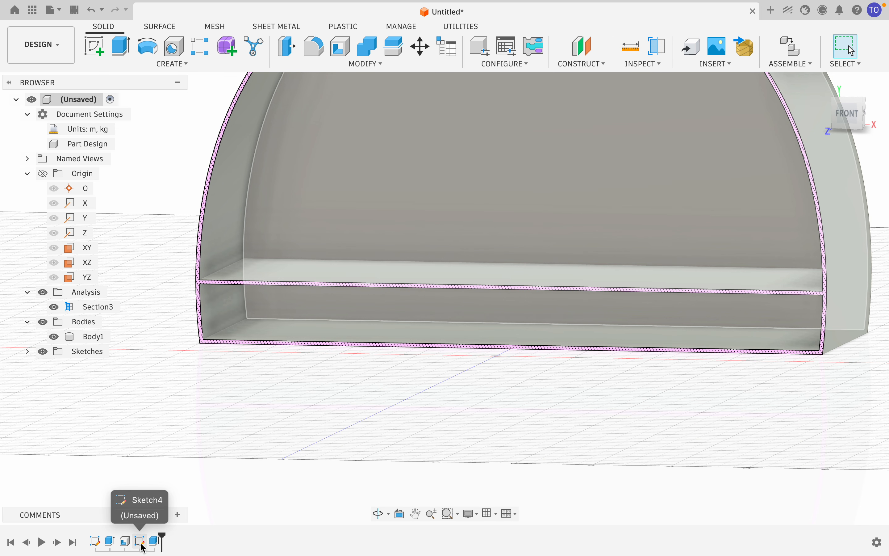
scroll(396, 244, "up", 5)
scroll(396, 243, "right", 4)
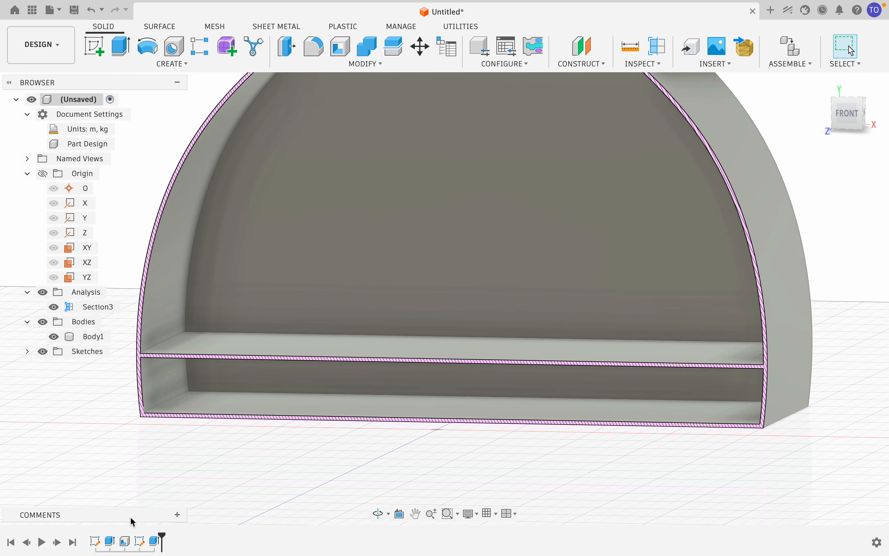
double_click(144, 541)
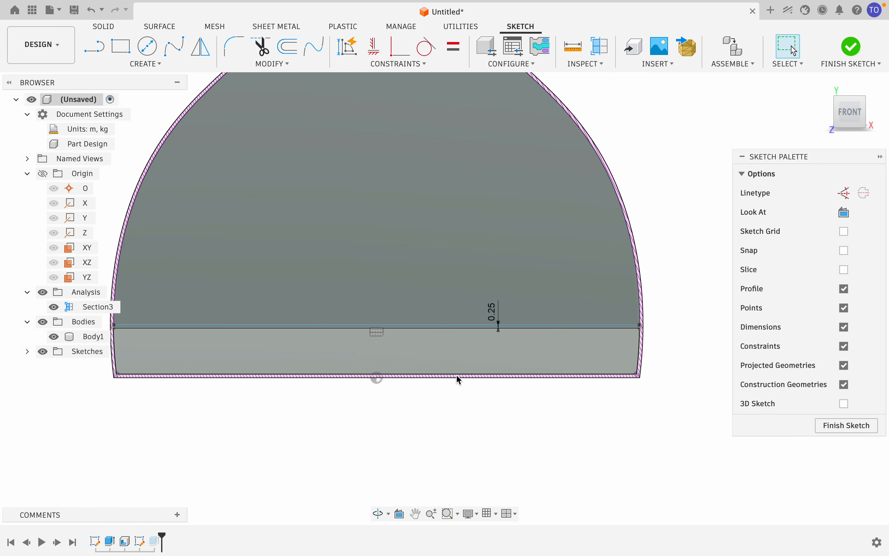
left_click(189, 69)
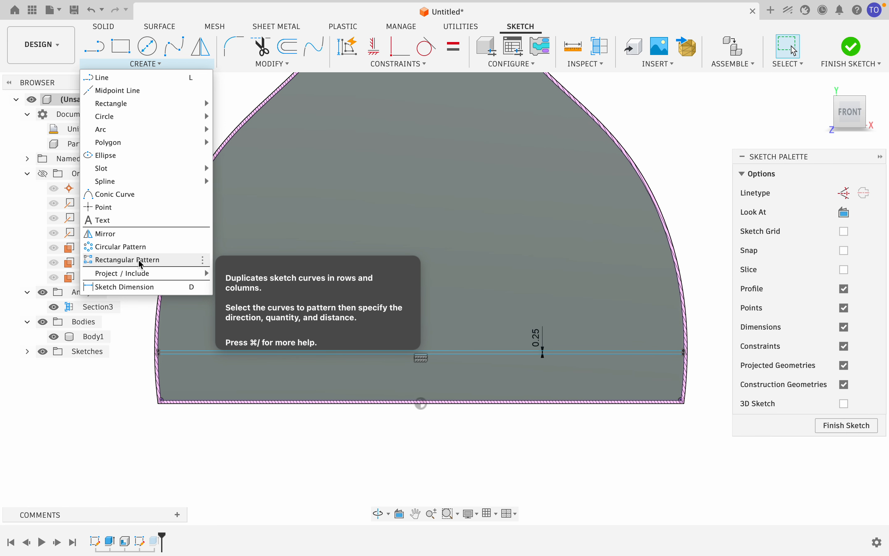
left_click(848, 425)
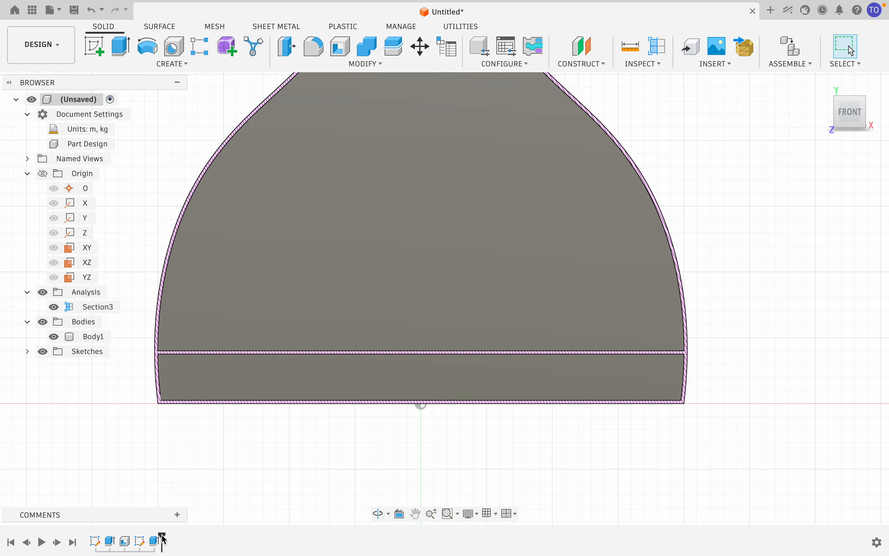
Step: Roll the history back to before the floor extrusion, reopen its sketch, and choose both horizontal strip lines for a rectangular pattern
left_click_drag(164, 540, 145, 540)
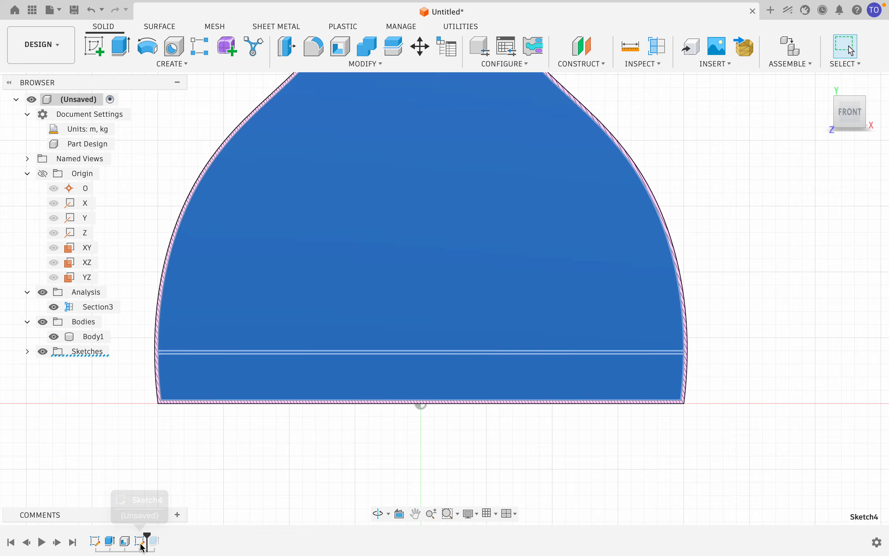
double_click(144, 546)
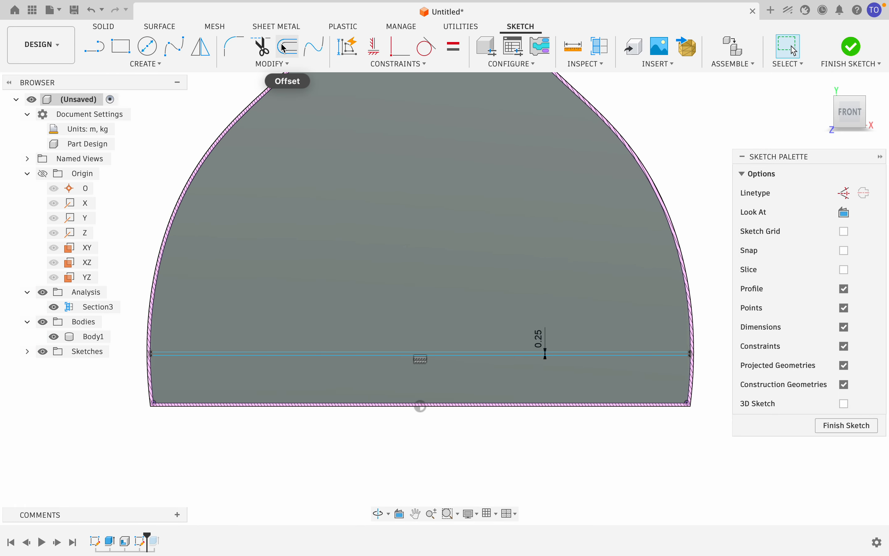
left_click(179, 64)
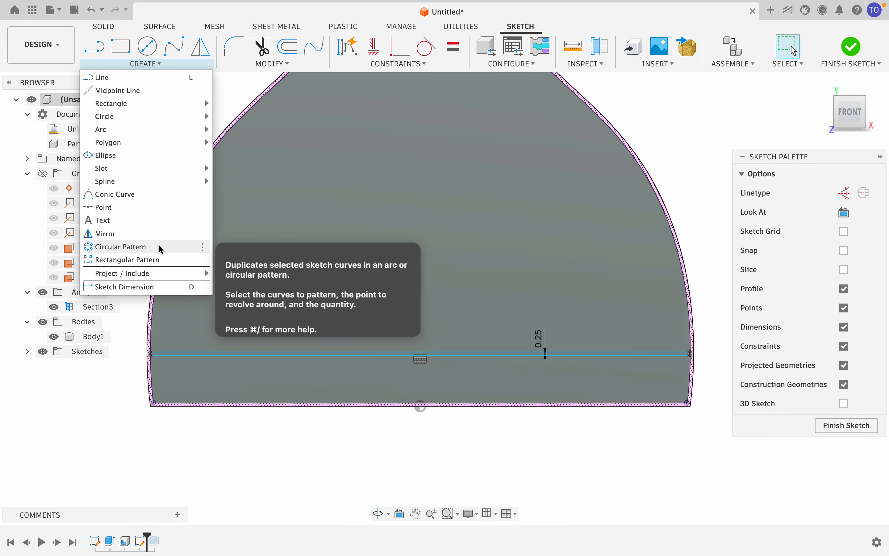
left_click(149, 259)
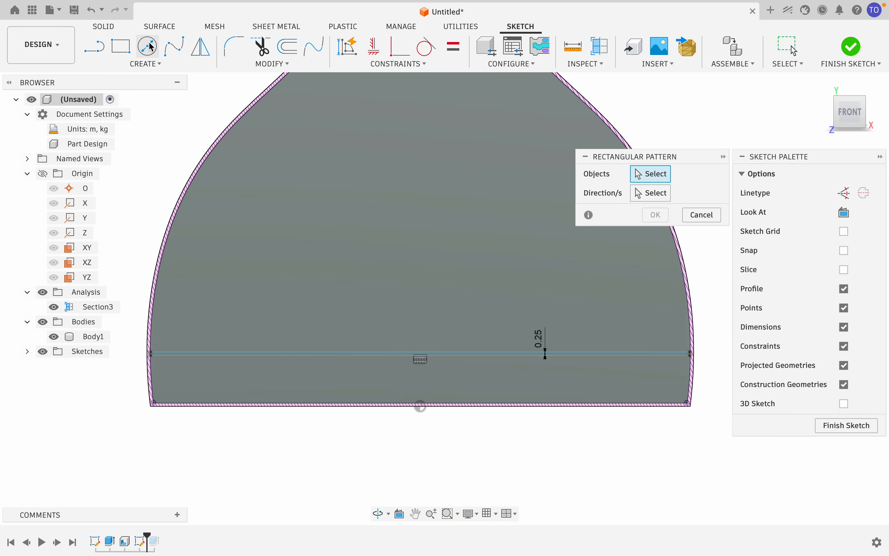
left_click(143, 65)
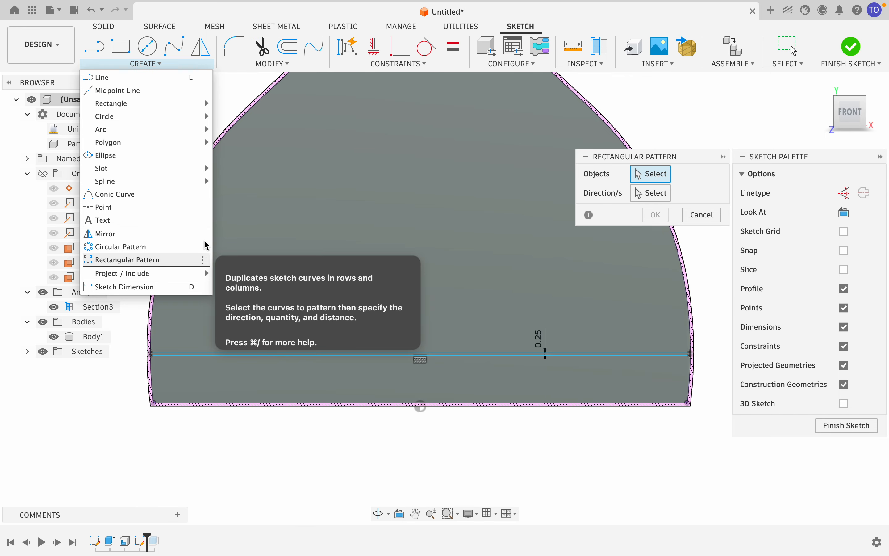
left_click(574, 355)
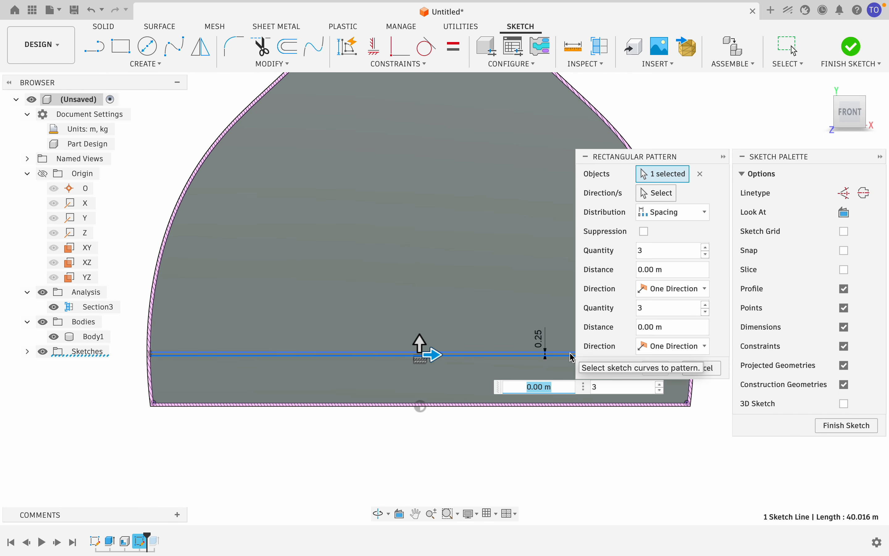
left_click(573, 356)
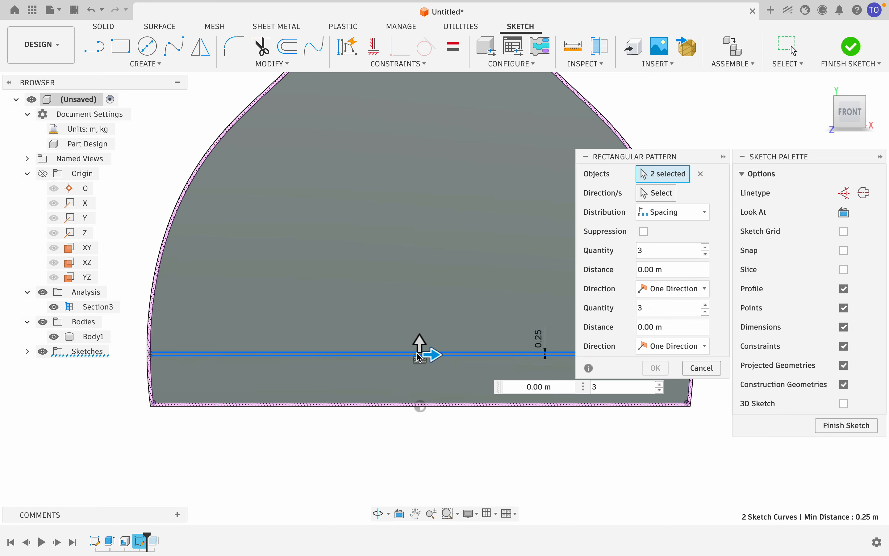
Step: Set the pattern to Spacing distribution with a 4 m distance, directed upward along the origin Y axis
scroll(419, 356, "right", 3)
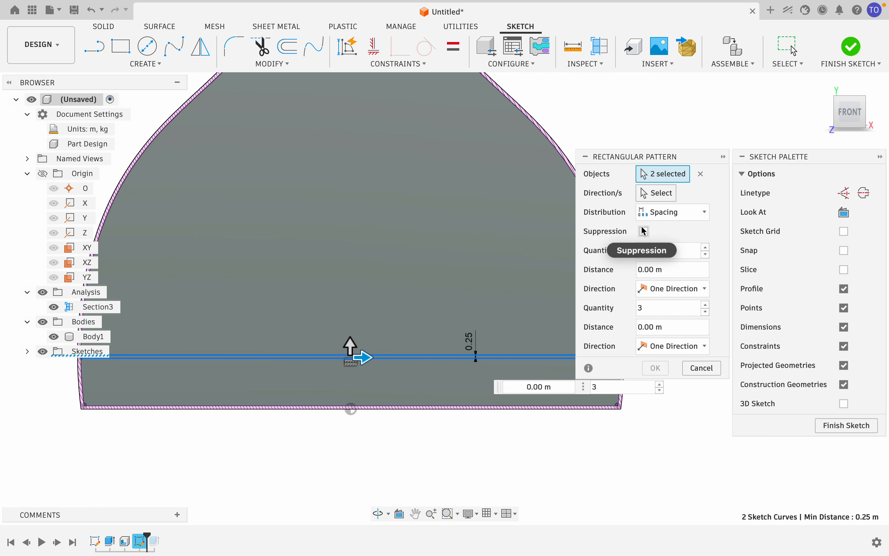
left_click(659, 212)
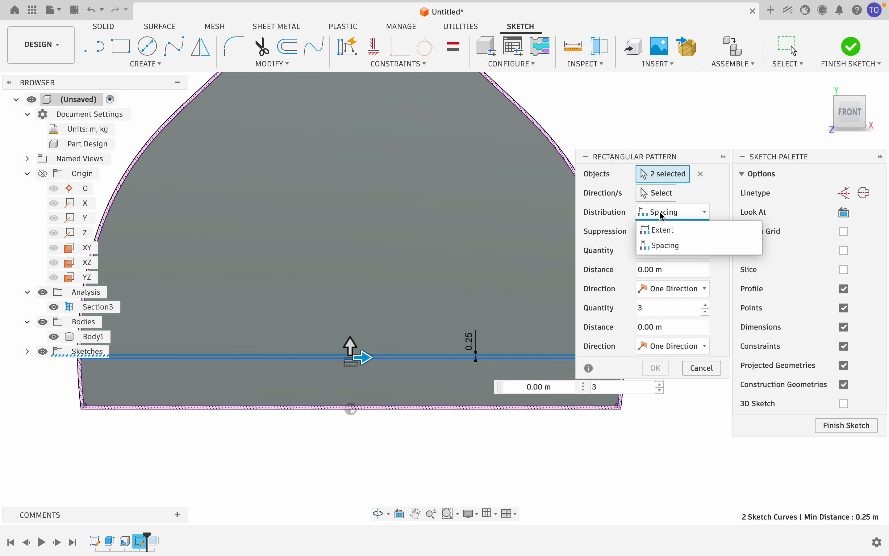
left_click(671, 247)
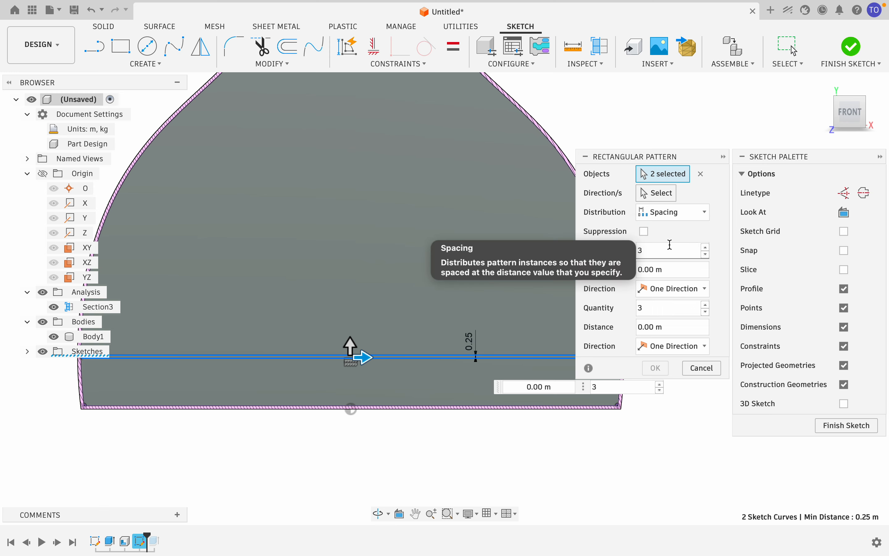
left_click(675, 269)
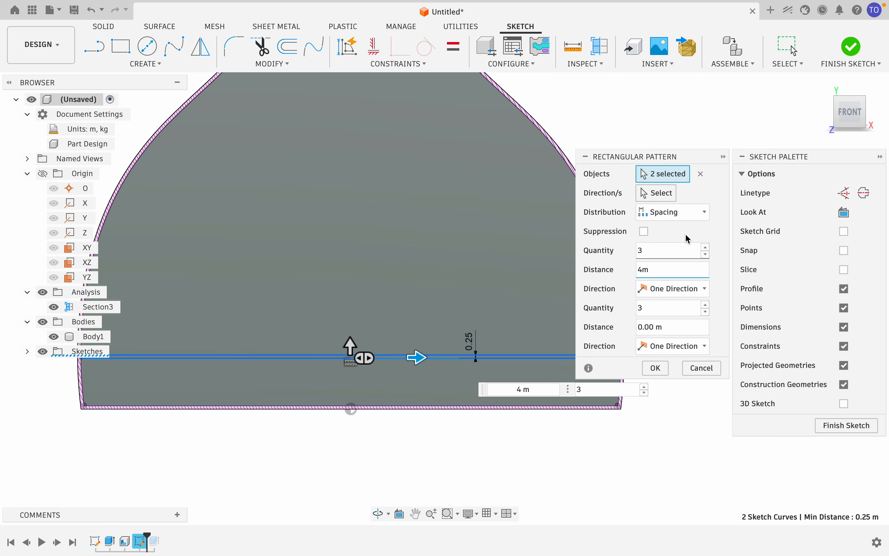
left_click(658, 193)
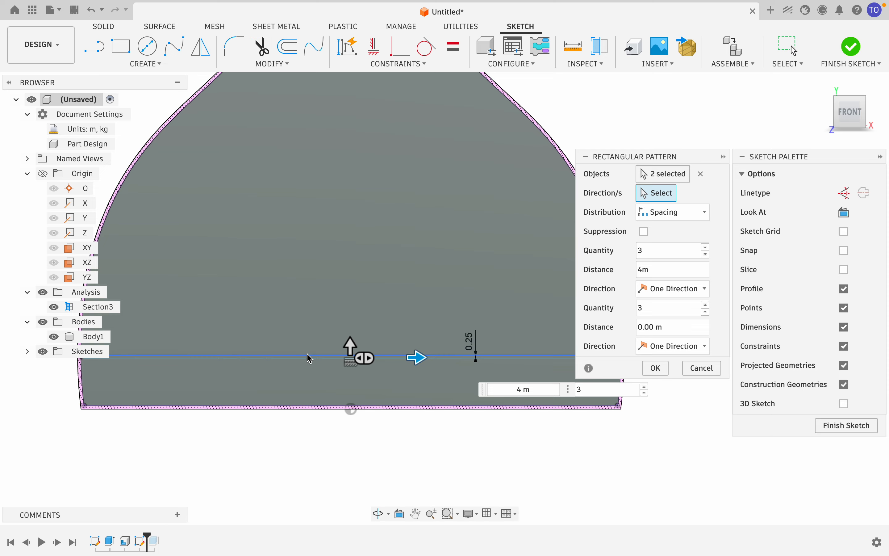
left_click(82, 219)
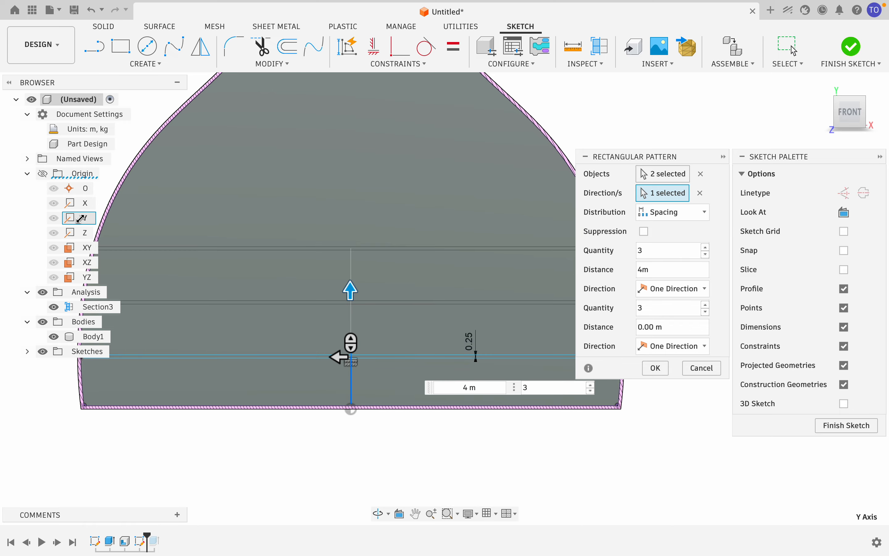
Step: Set the vertical pattern quantity to 15 and create the stacked strip lines over the full height of the hourglass
scroll(439, 324, "down", 2)
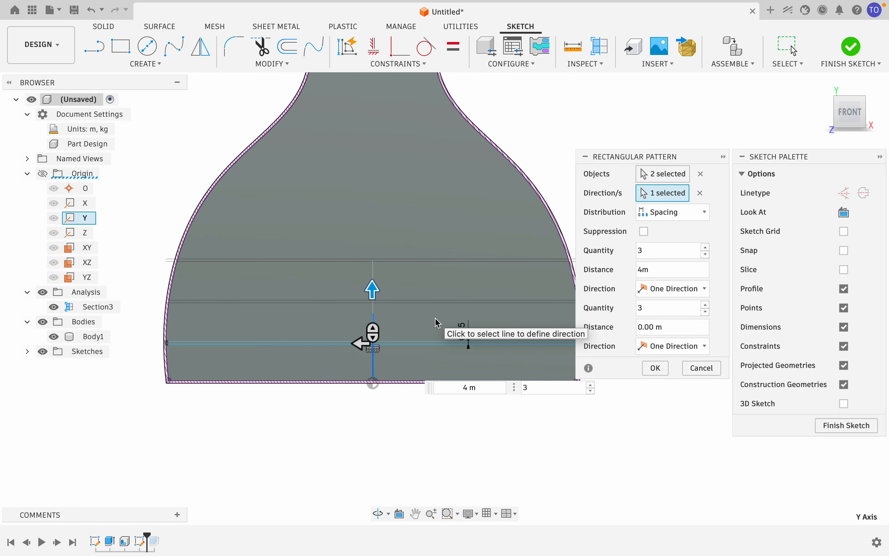
scroll(435, 319, "right", 3)
scroll(435, 318, "down", 2)
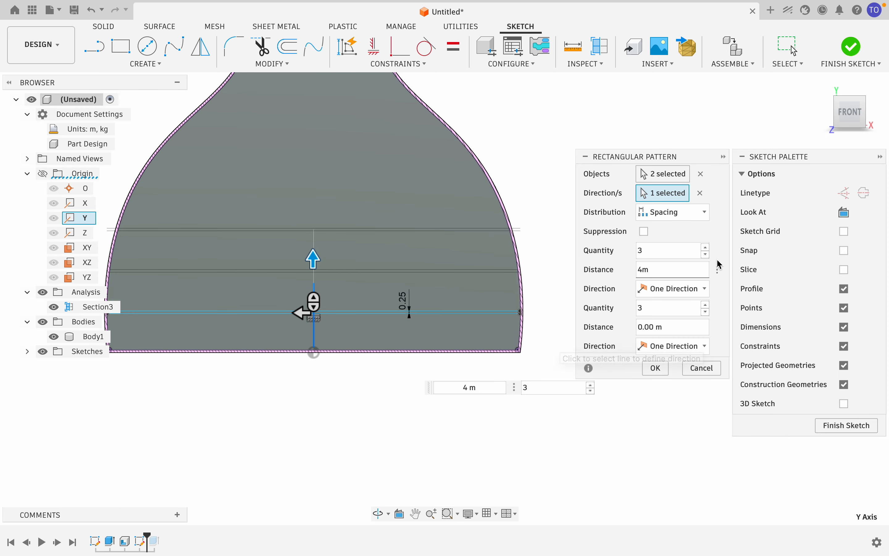
left_click(656, 251)
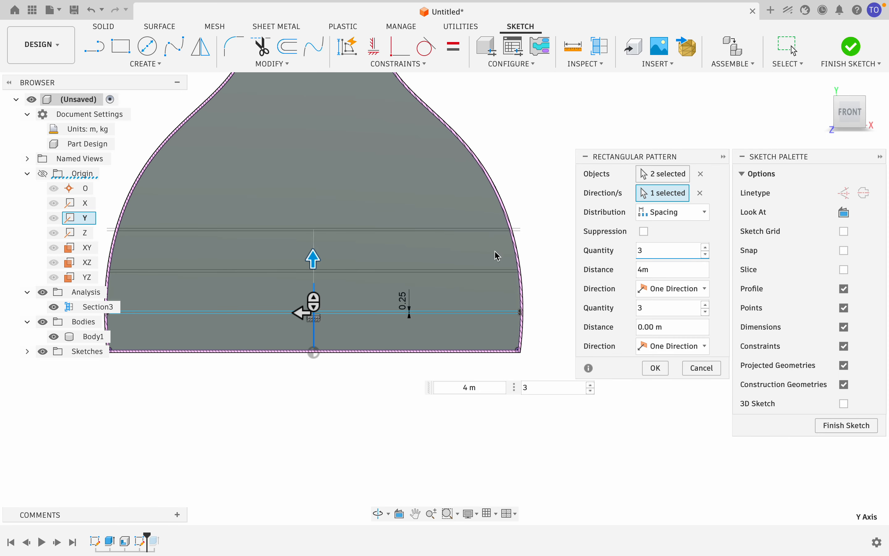
scroll(495, 251, "down", 3)
scroll(493, 253, "up", 4)
scroll(493, 253, "down", 2)
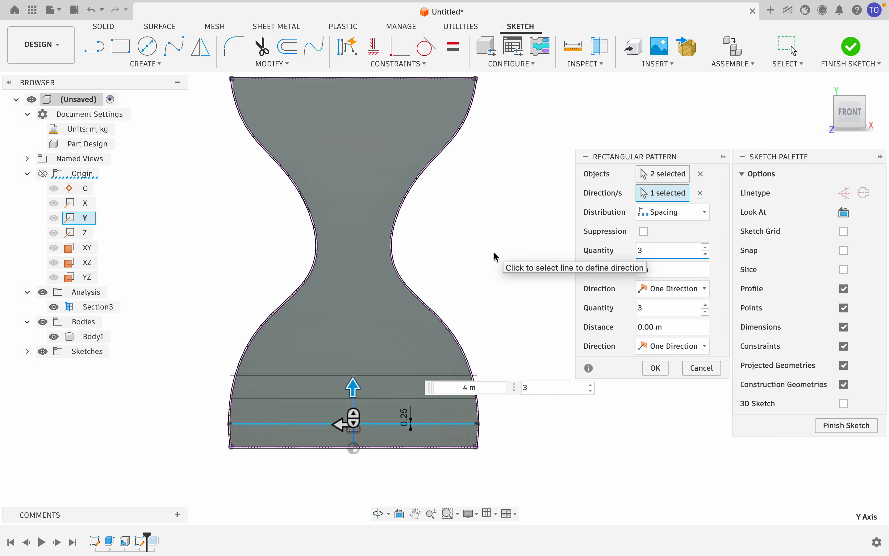
key("BackSpace")
type("15")
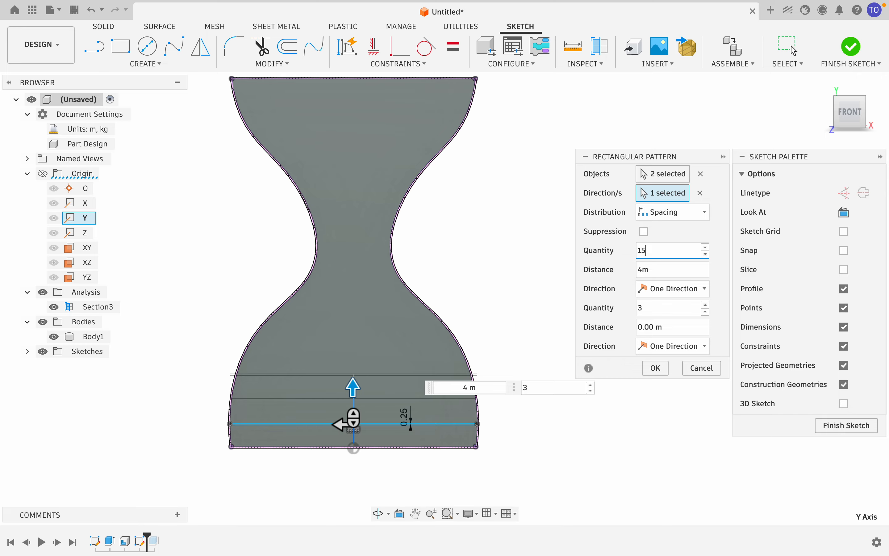
scroll(504, 166, "up", 3)
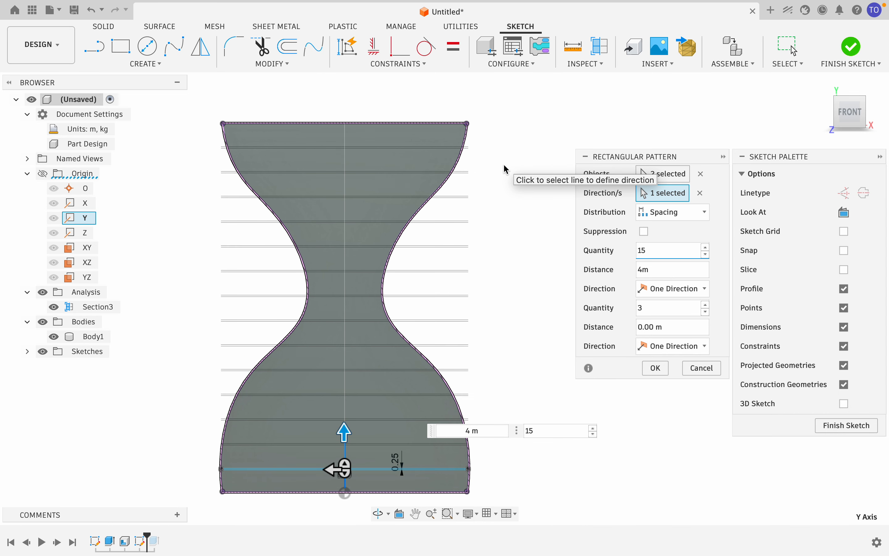
left_click(656, 368)
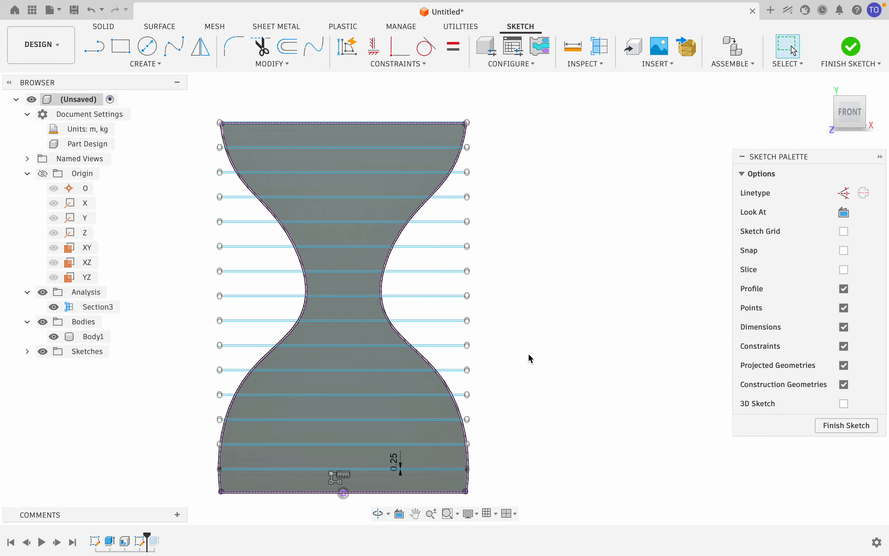
Step: Trim the strip line ends that overhang outside the left wall, from just below the waist up through the upper bulb
scroll(533, 354, "up", 2)
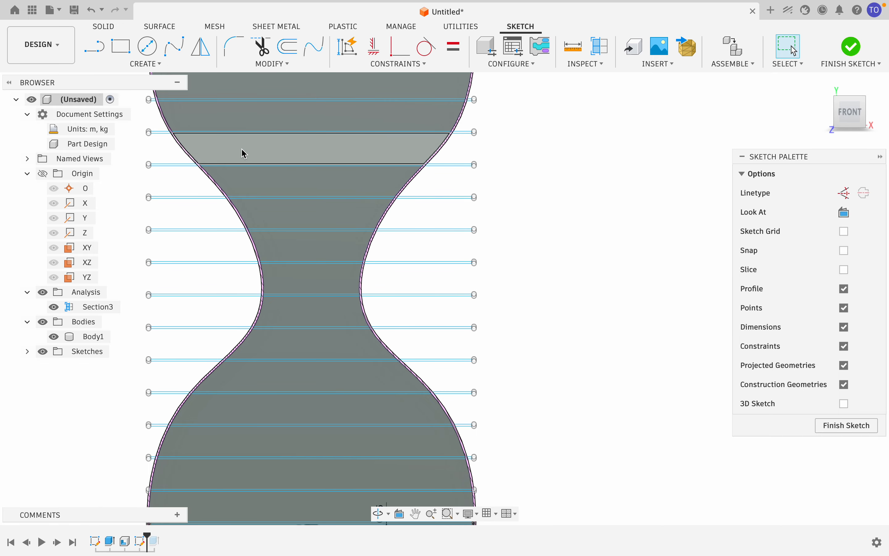
scroll(241, 150, "left", 3)
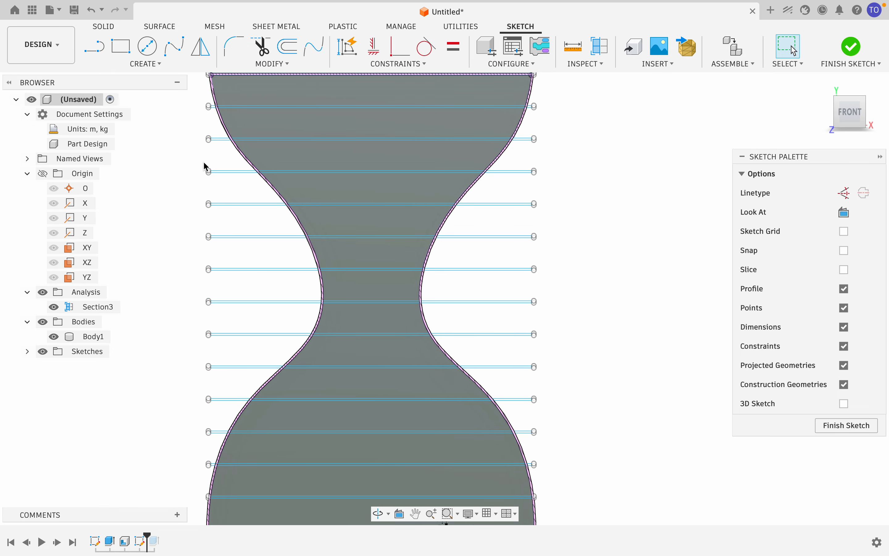
left_click(261, 50)
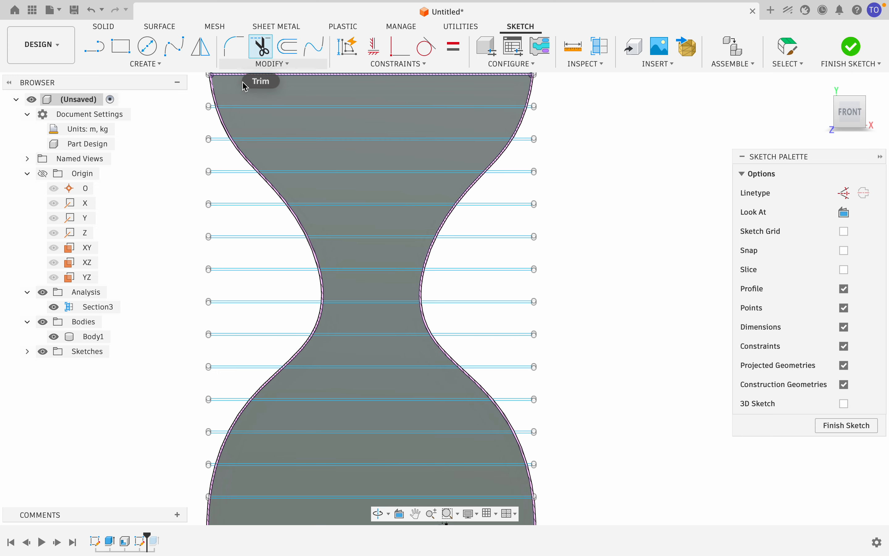
left_click(232, 371)
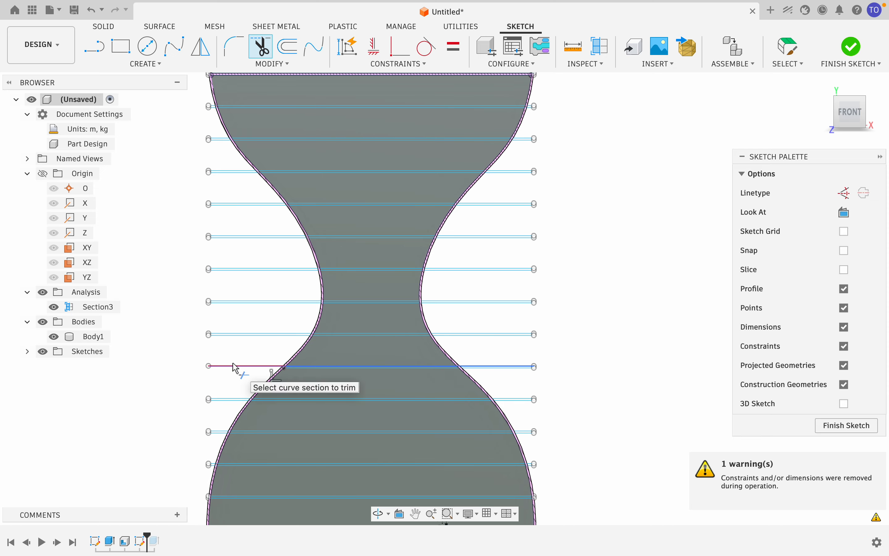
left_click(246, 335)
left_click(244, 303)
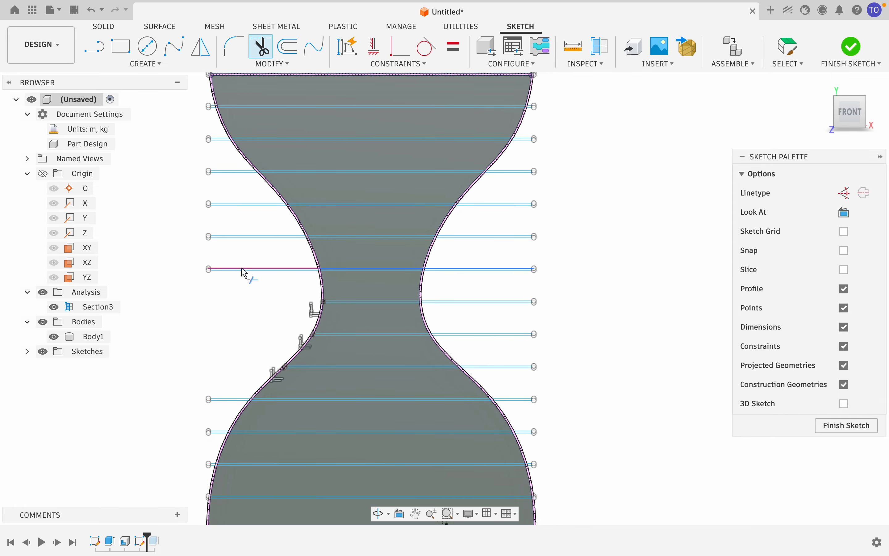
left_click(241, 268)
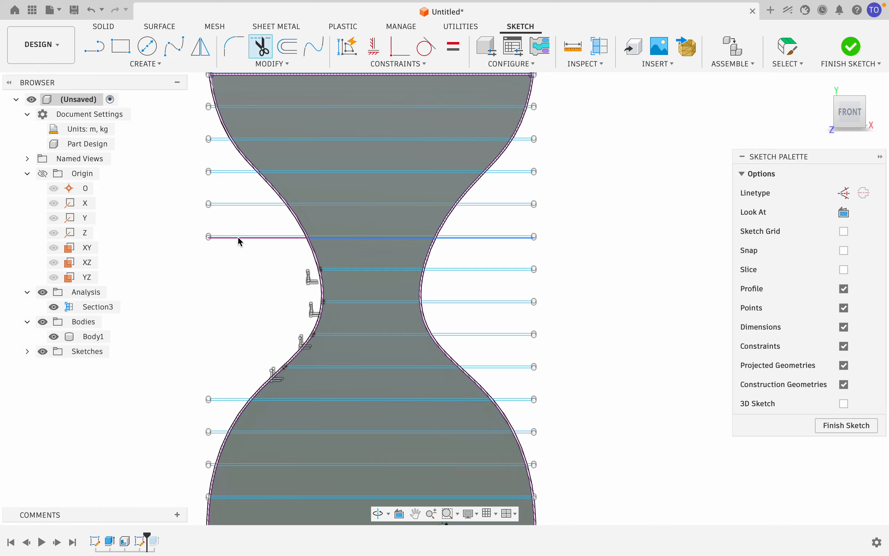
left_click(238, 237)
left_click(236, 205)
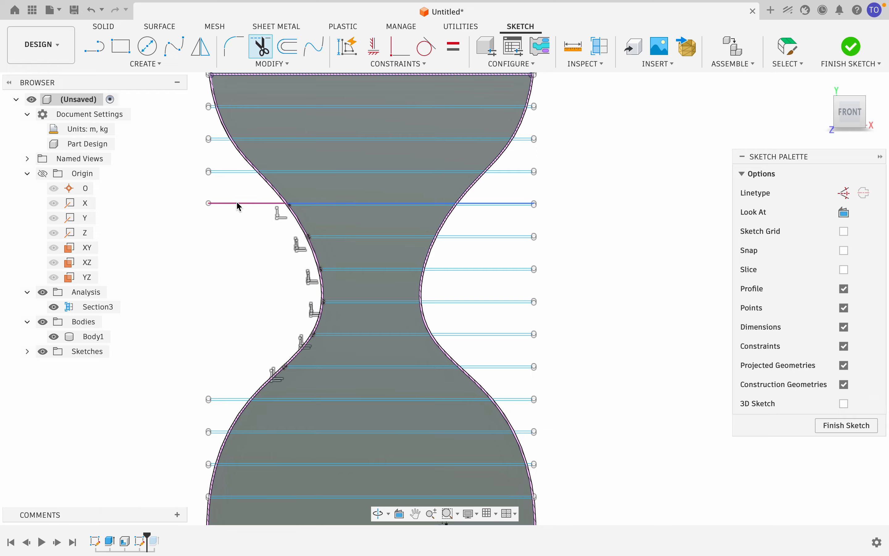
left_click(232, 173)
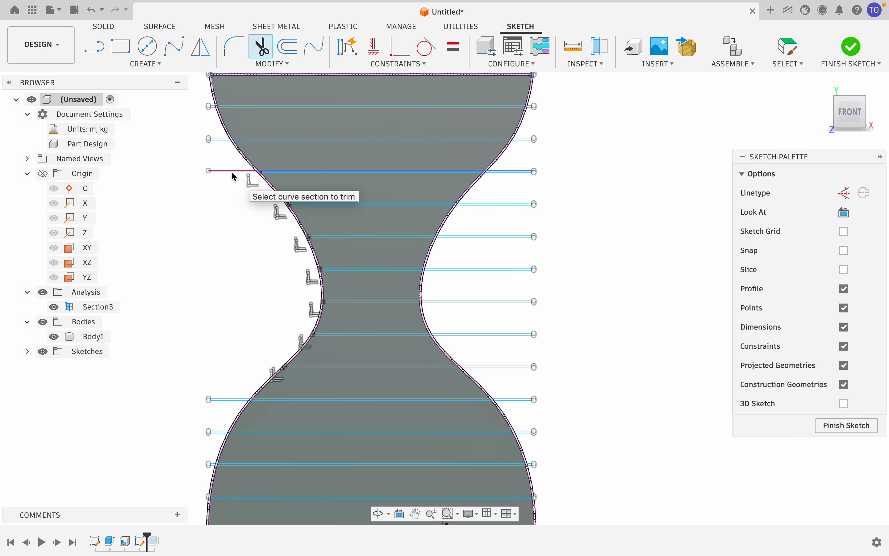
left_click(226, 141)
scroll(226, 143, "up", 3)
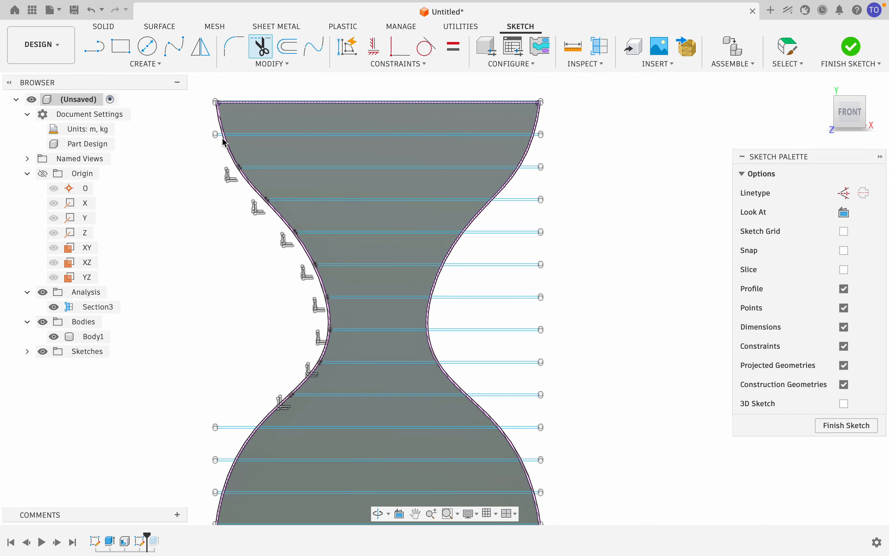
scroll(226, 143, "up", 5)
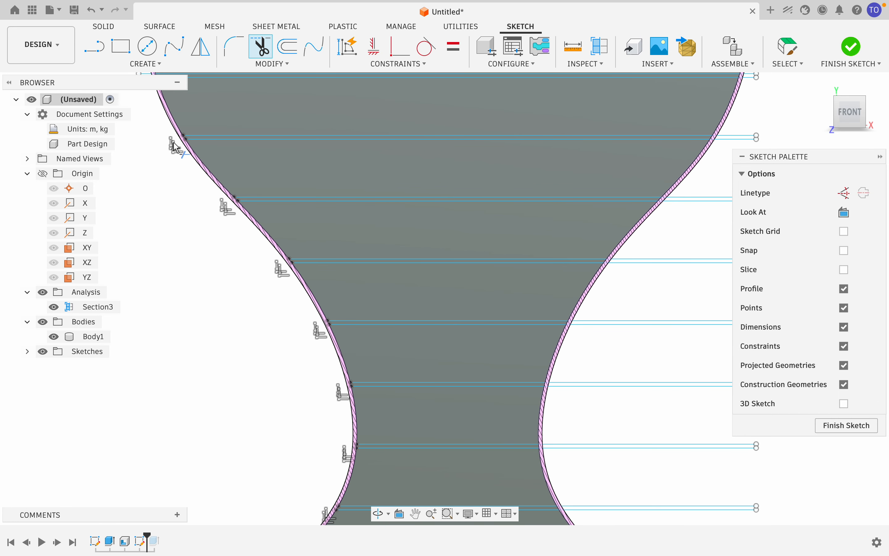
scroll(176, 147, "down", 5)
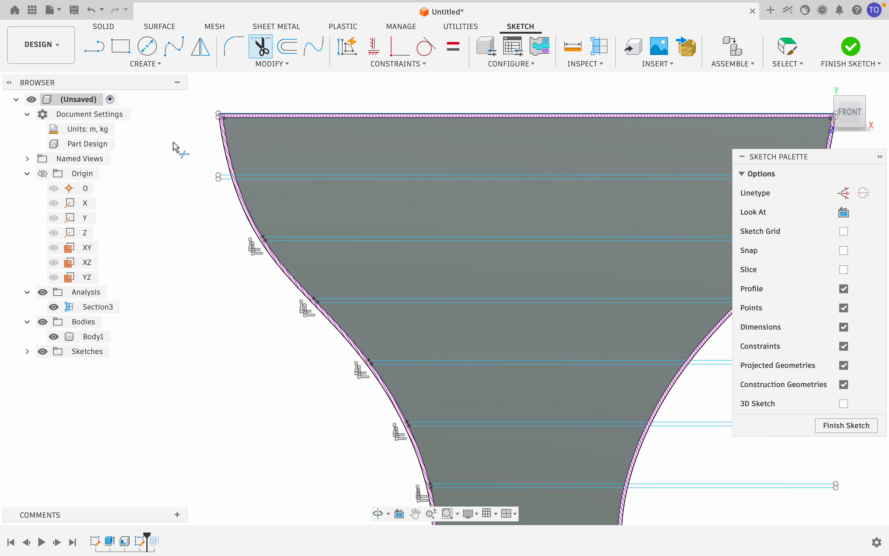
left_click(241, 193)
Step: Trim the strip line ends that overhang outside the right wall throughout the upper bulb
scroll(445, 137, "right", 8)
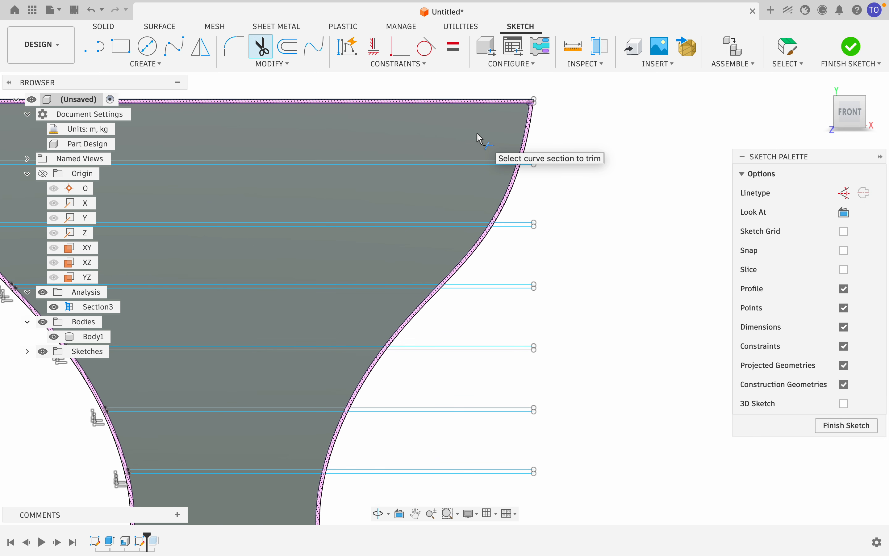
left_click(529, 164)
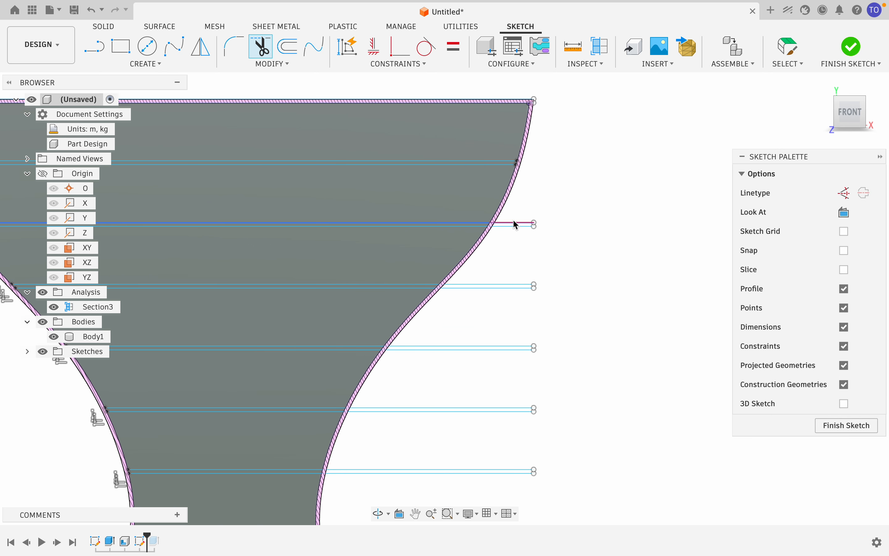
left_click(515, 228)
left_click(502, 290)
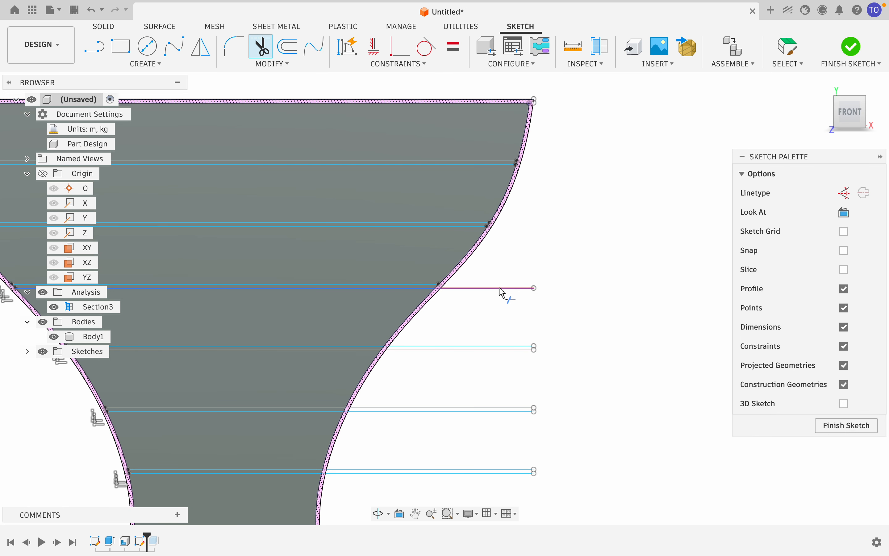
left_click(483, 349)
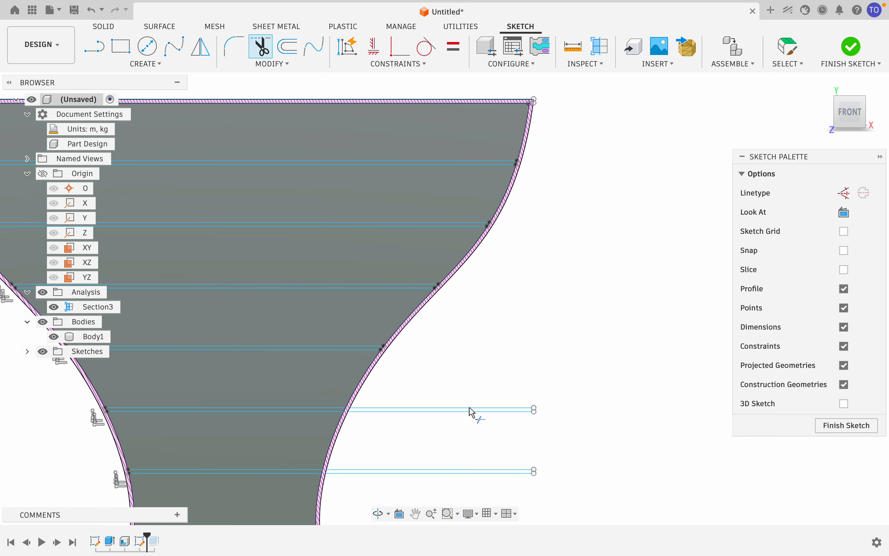
left_click(472, 416)
Step: Trim the three pairs of strip line ends that stick out past the right wall around the waist
scroll(472, 418, "down", 5)
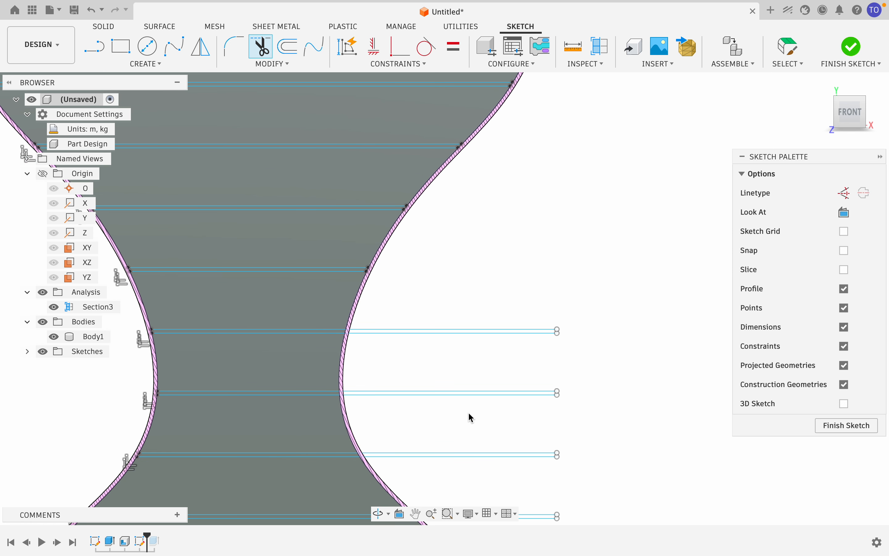
left_click(530, 331)
left_click(480, 454)
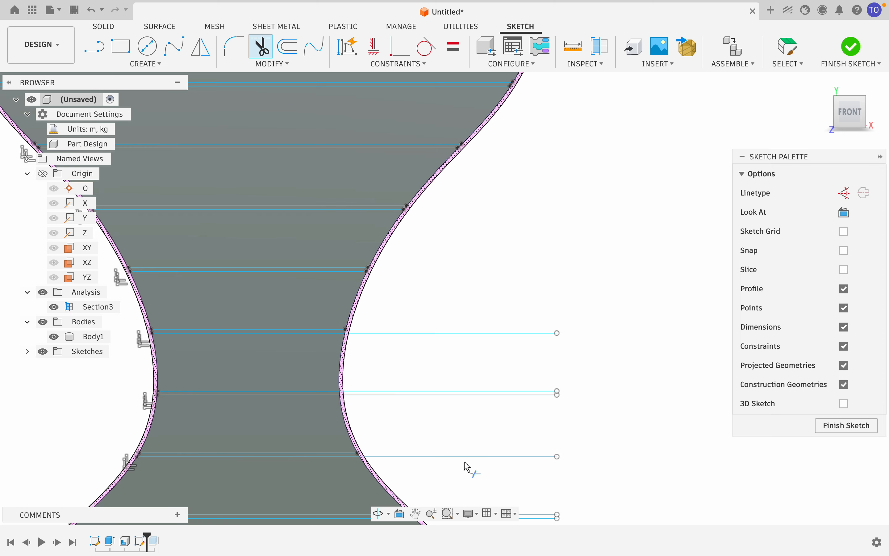
left_click(511, 428)
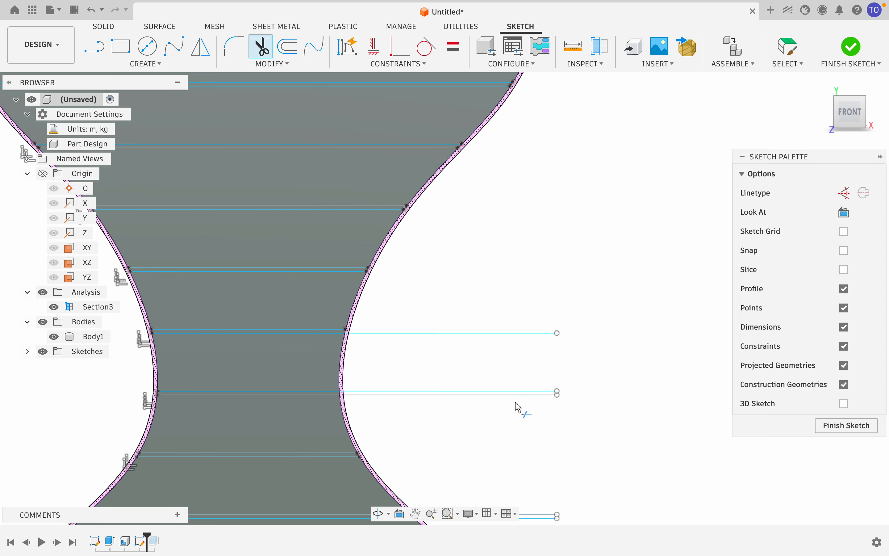
left_click(505, 390)
left_click(504, 394)
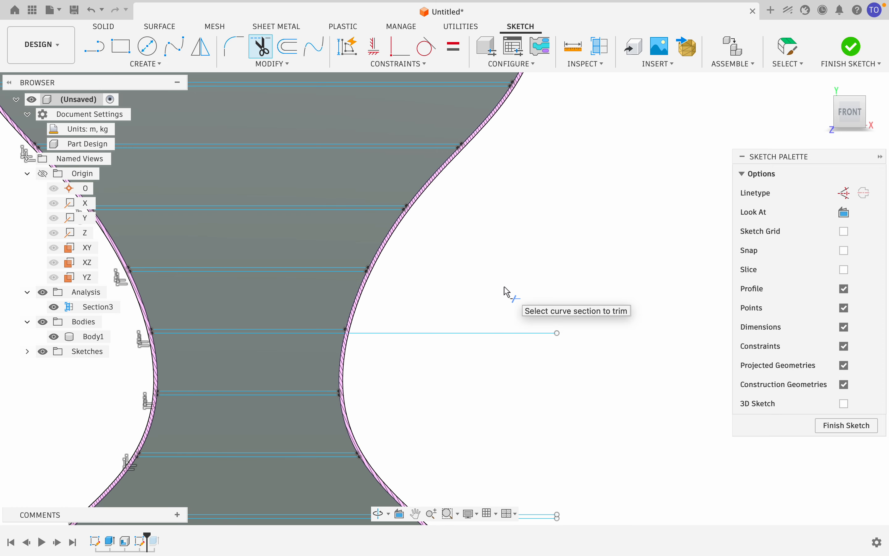
left_click(456, 332)
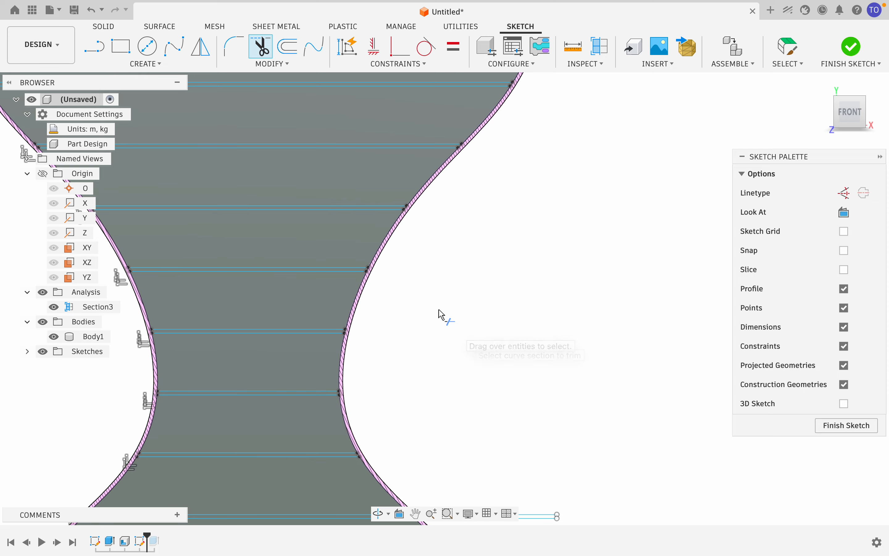
Step: Trim the overhanging ends of the three strips just below the waist back to the right wall
scroll(503, 406, "down", 5)
scroll(503, 407, "down", 10)
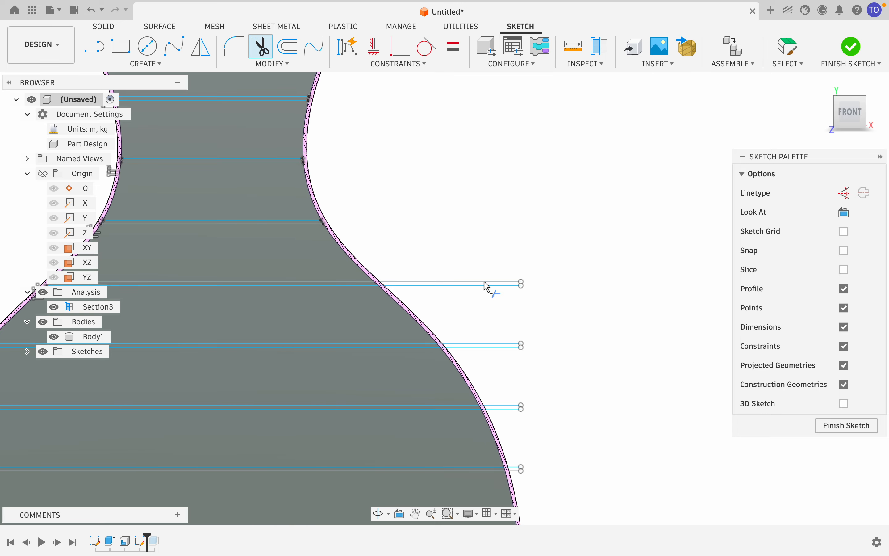
left_click(496, 290)
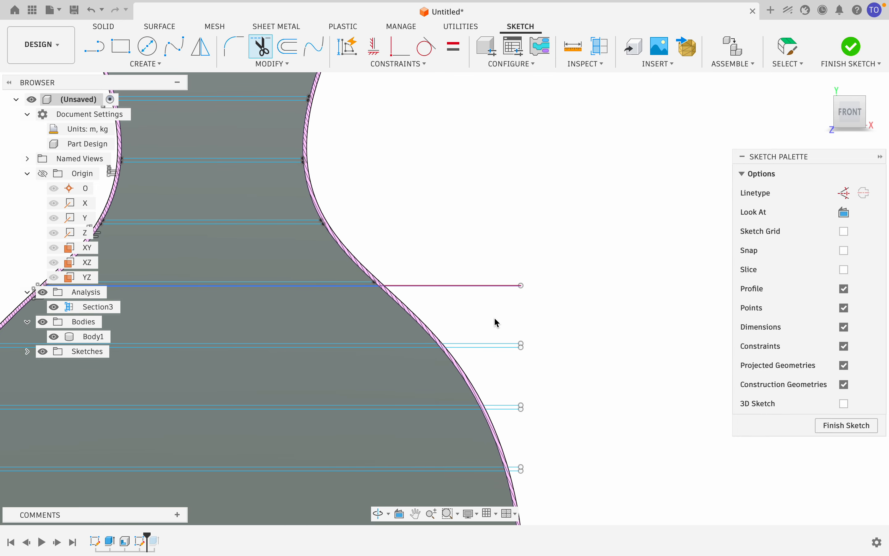
left_click(499, 347)
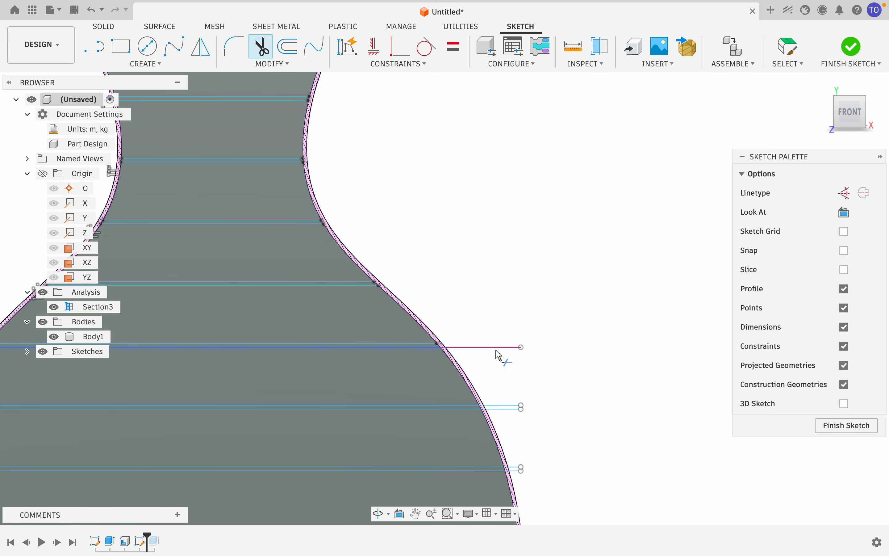
left_click(497, 350)
left_click(502, 407)
left_click(502, 409)
Step: Trim the short strip line ends crossing the right wall near the base and leave the Trim tool
scroll(502, 409, "down", 5)
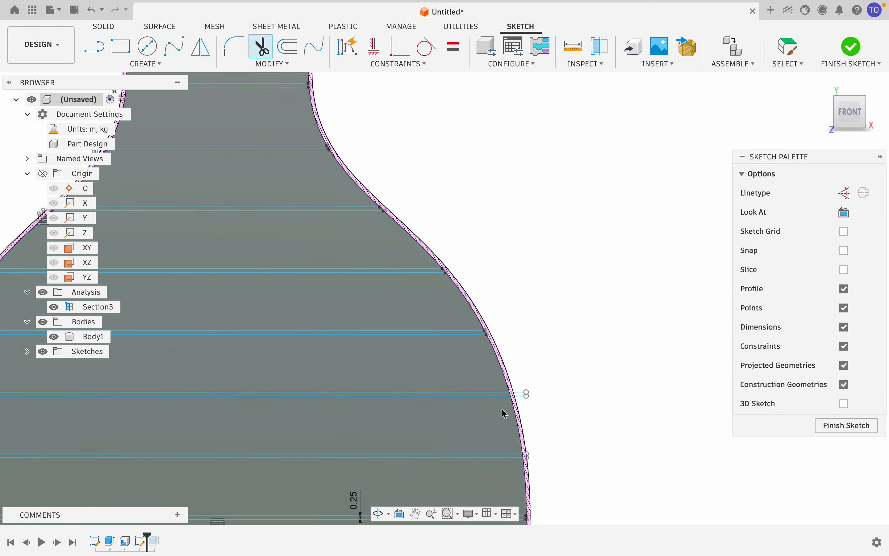
scroll(505, 415, "down", 2)
left_click(526, 366)
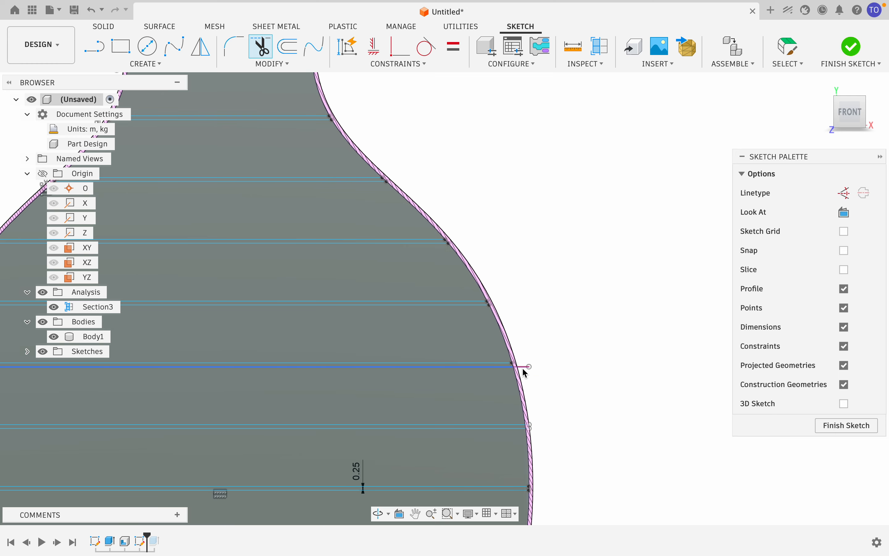
scroll(568, 449, "down", 7)
scroll(568, 447, "up", 5)
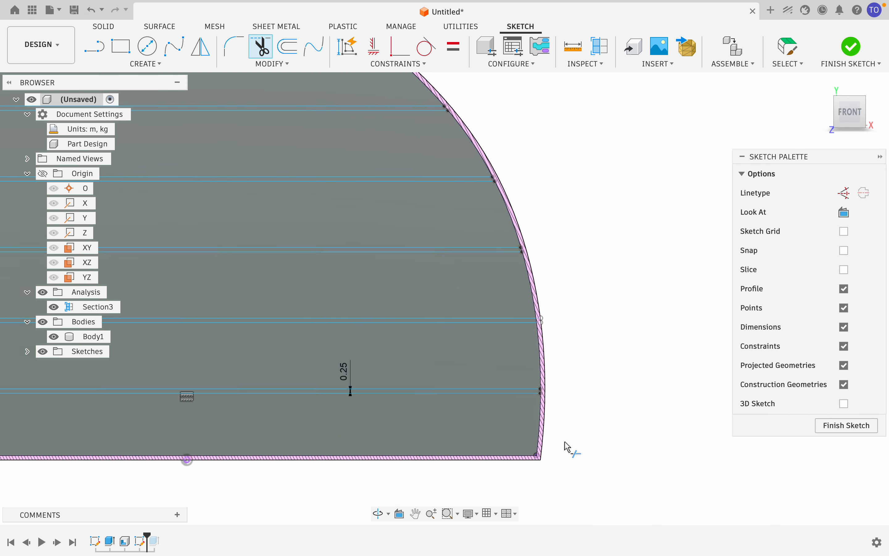
scroll(568, 446, "up", 2)
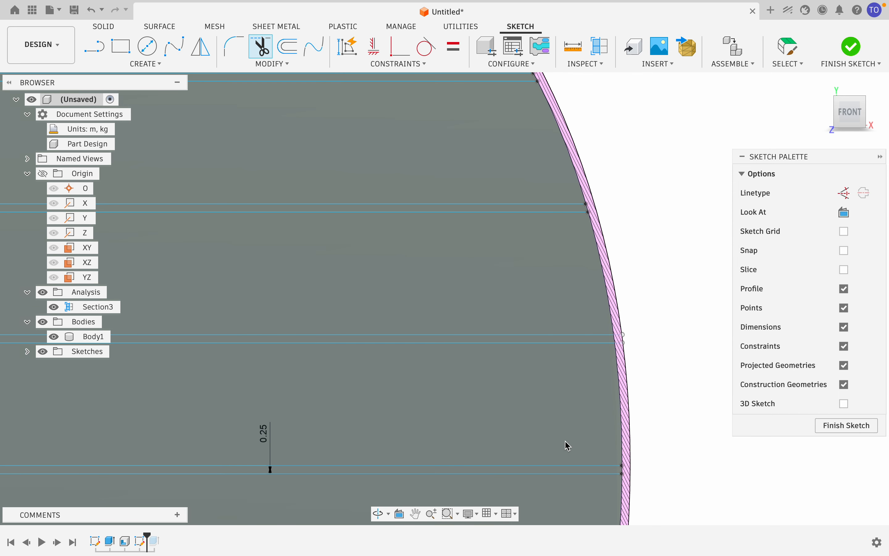
scroll(609, 403, "up", 3)
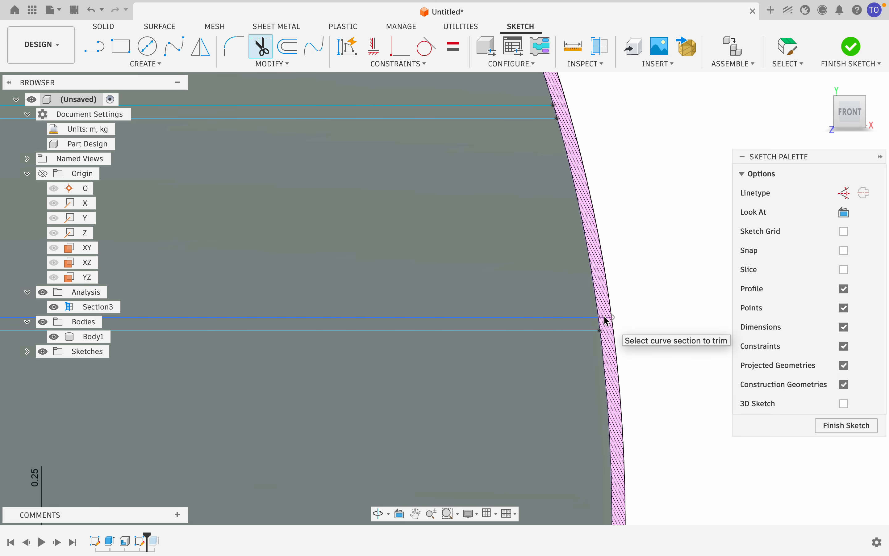
scroll(609, 322, "down", 10)
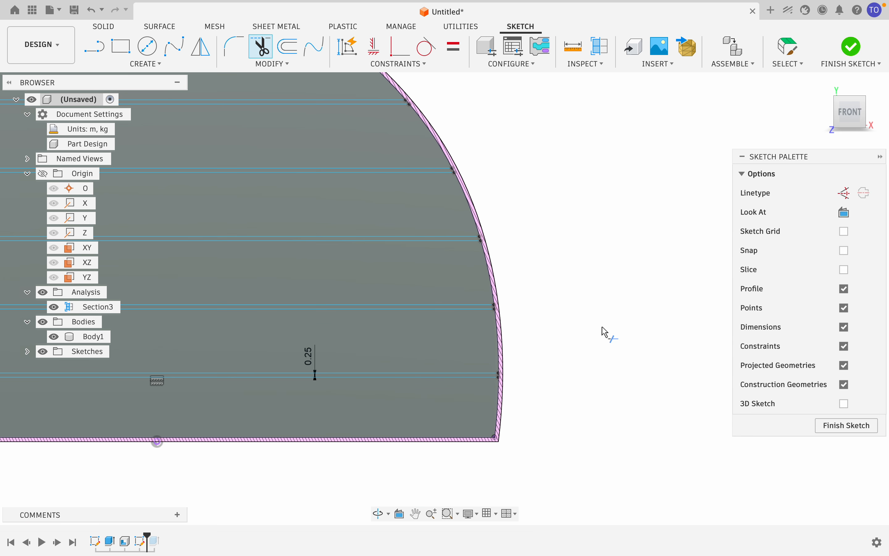
key("Escape")
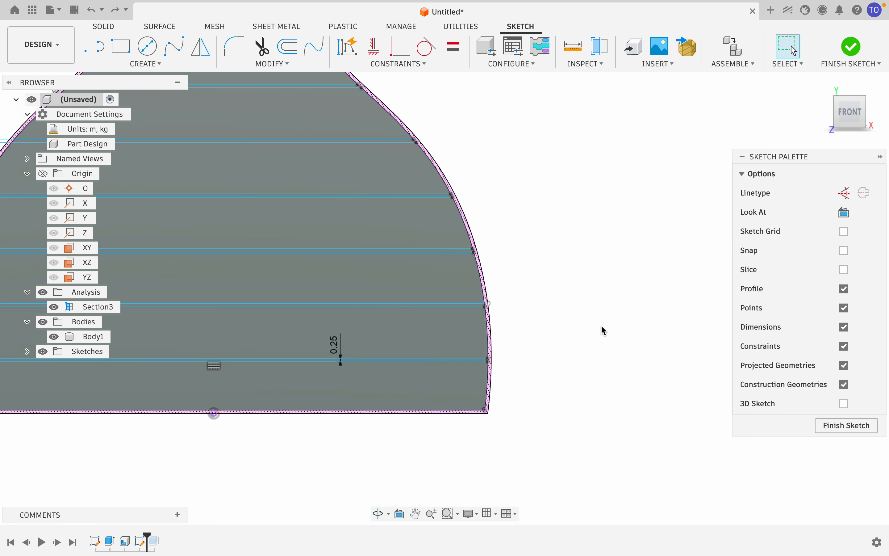
Step: Undo the strip line trims made along the right wall of the lower bulb
key("ctrl+z")
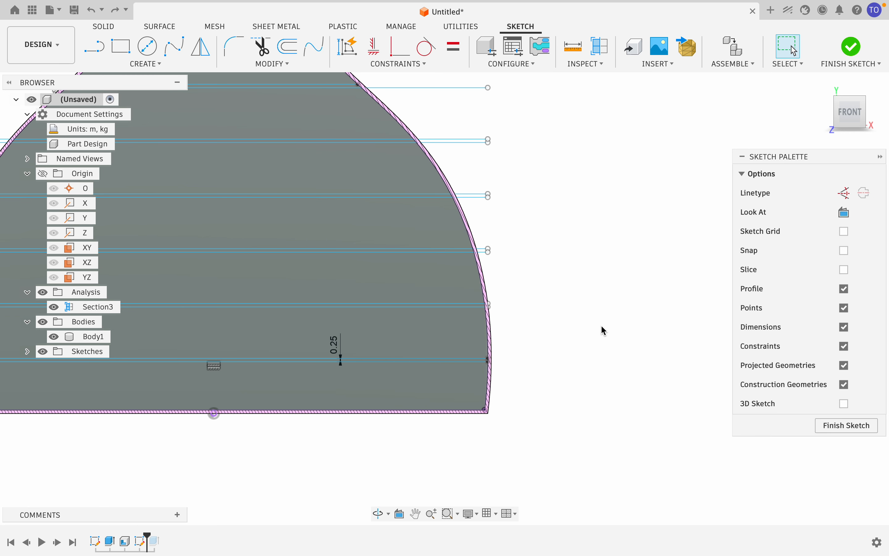
scroll(601, 326, "left", 4)
scroll(601, 326, "up", 4)
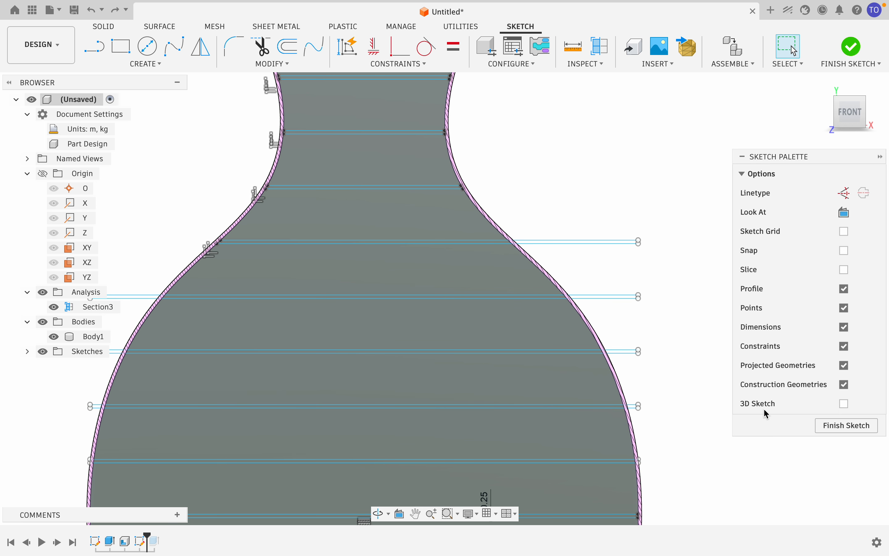
Step: Finish the sketch and roll the history forward past the floor extrusion
left_click(843, 427)
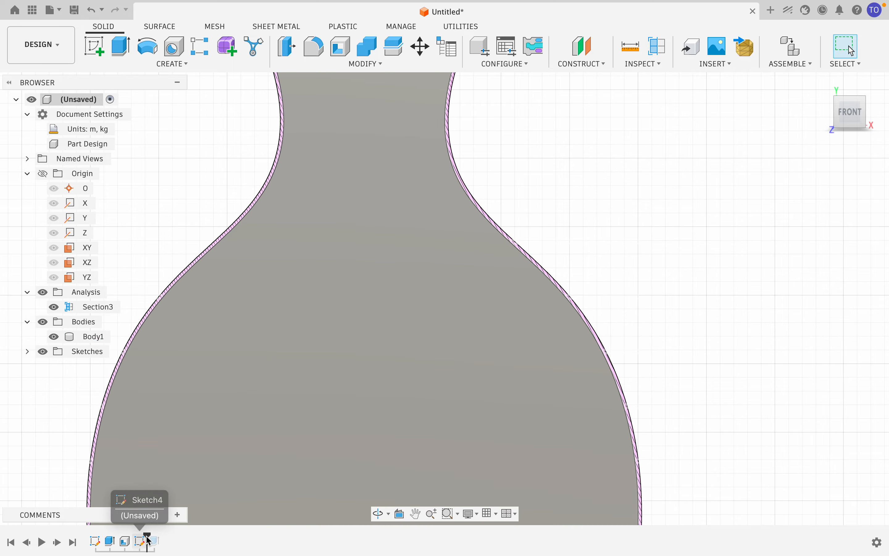
left_click_drag(147, 536, 161, 537)
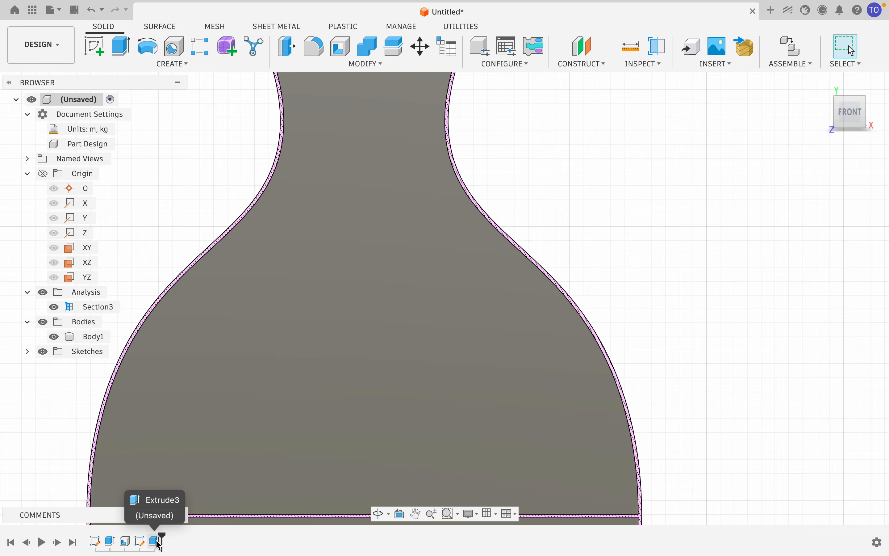
scroll(207, 407, "down", 5)
scroll(205, 401, "right", 10, "shift")
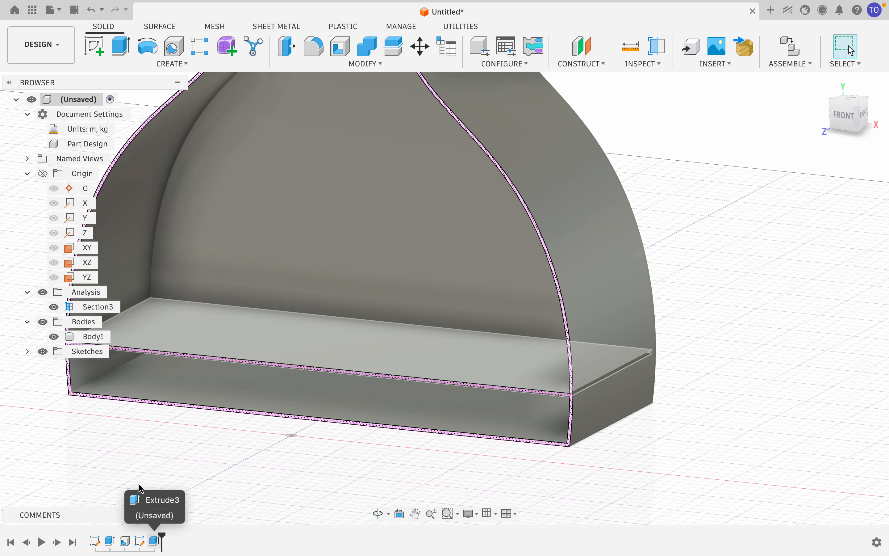
scroll(140, 478, "left", 5)
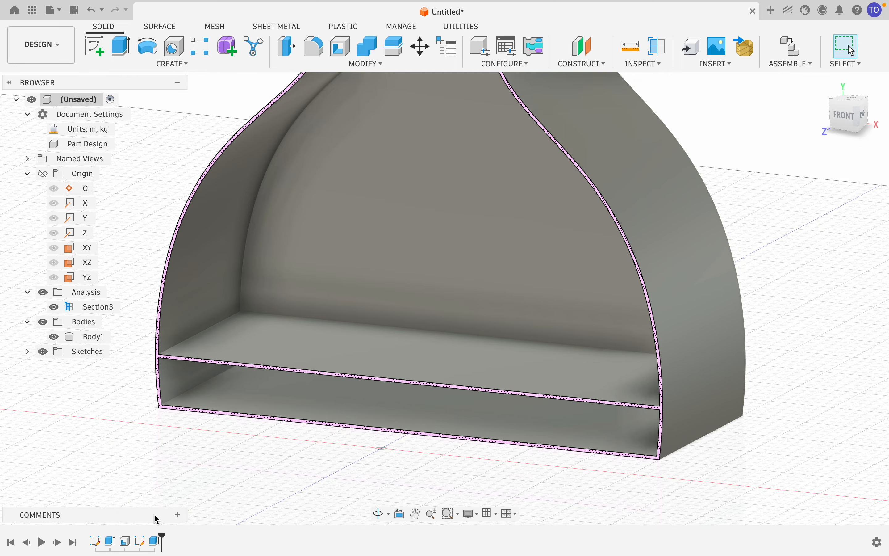
Step: Reopen the floor extrusion for editing and add the next four strip profiles above the lowest floor
double_click(155, 540)
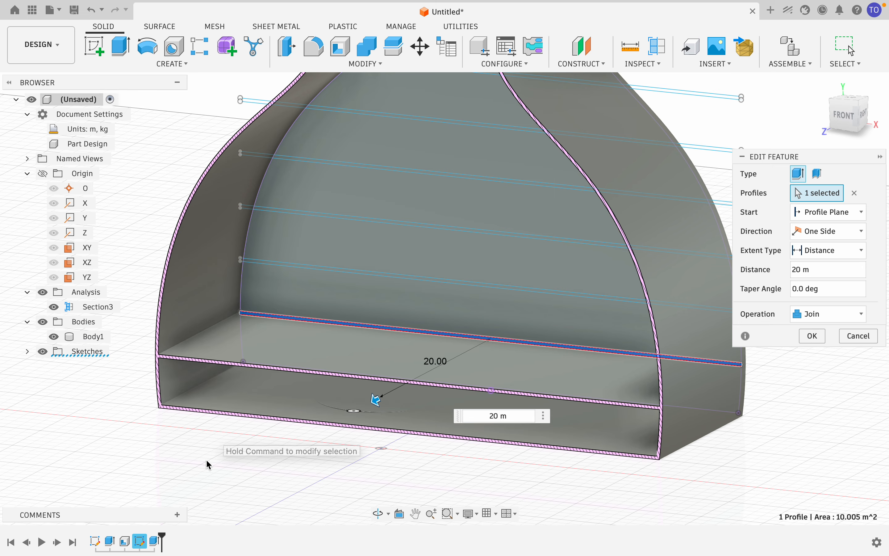
left_click(279, 265)
scroll(361, 258, "right", 5)
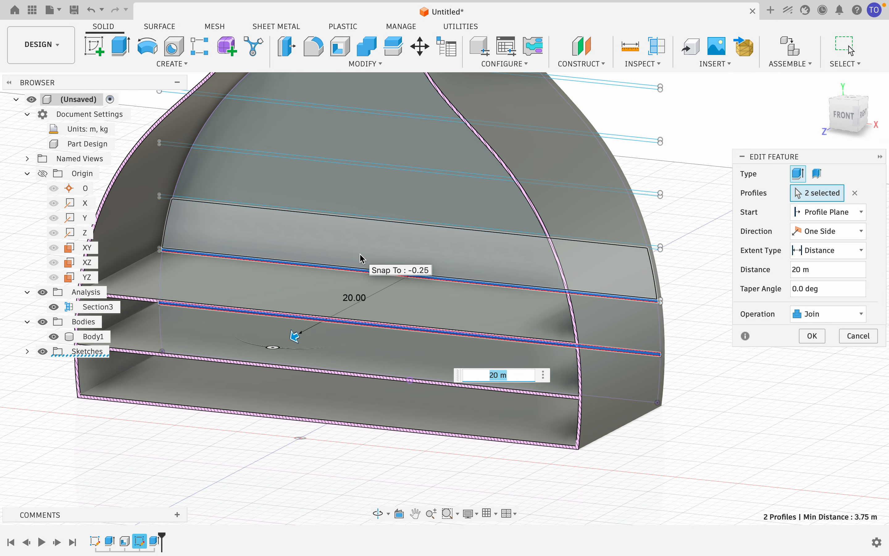
scroll(362, 277, "left", 5, "shift")
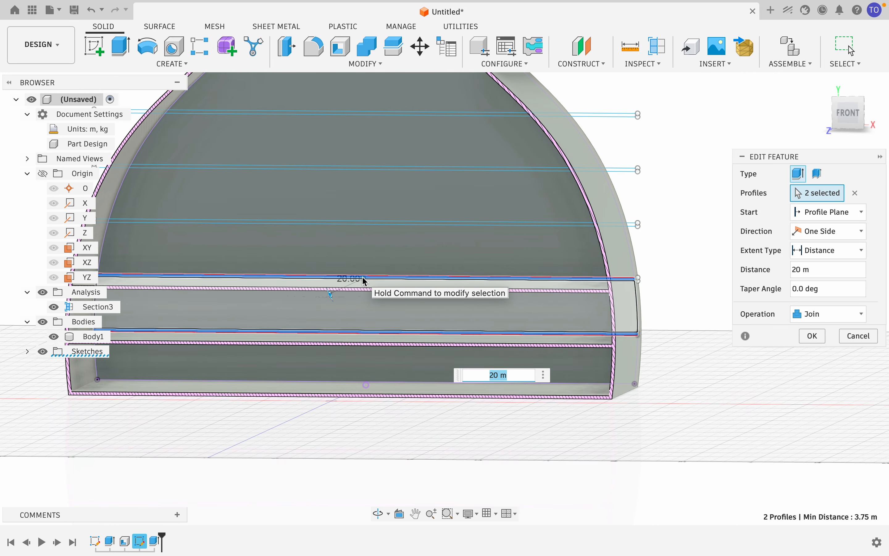
left_click(369, 171)
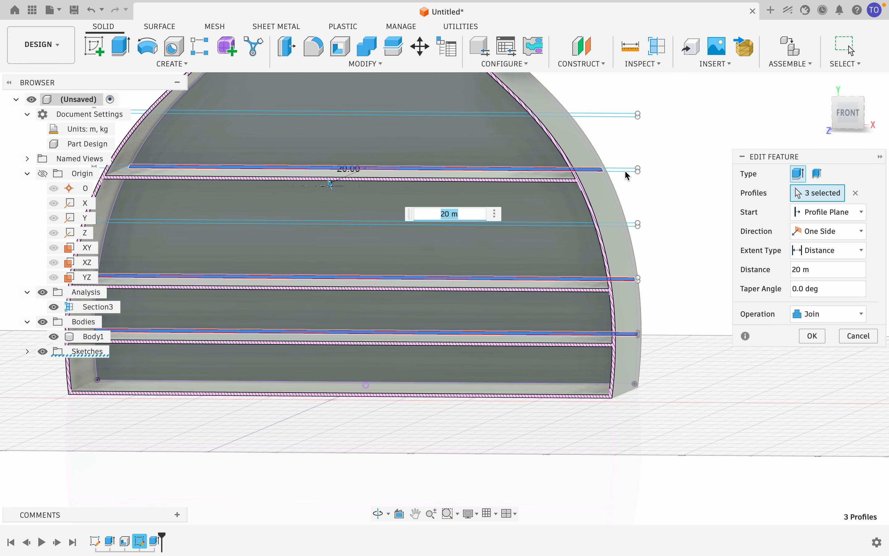
left_click(423, 118)
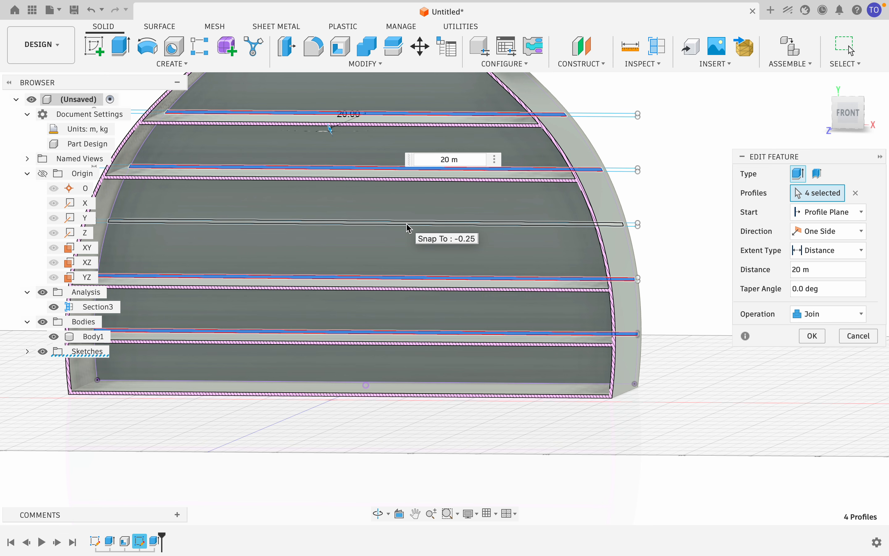
left_click(411, 234)
Step: Add the next five strip profiles, from the middle of the lower bulb up through the neck, to the floor extrusion
scroll(410, 228, "up", 5)
left_click(409, 218)
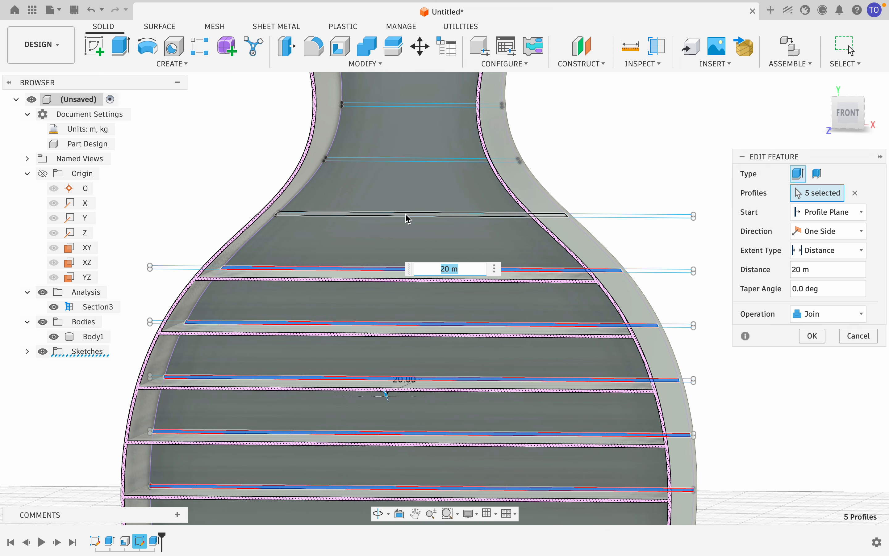
left_click(405, 163)
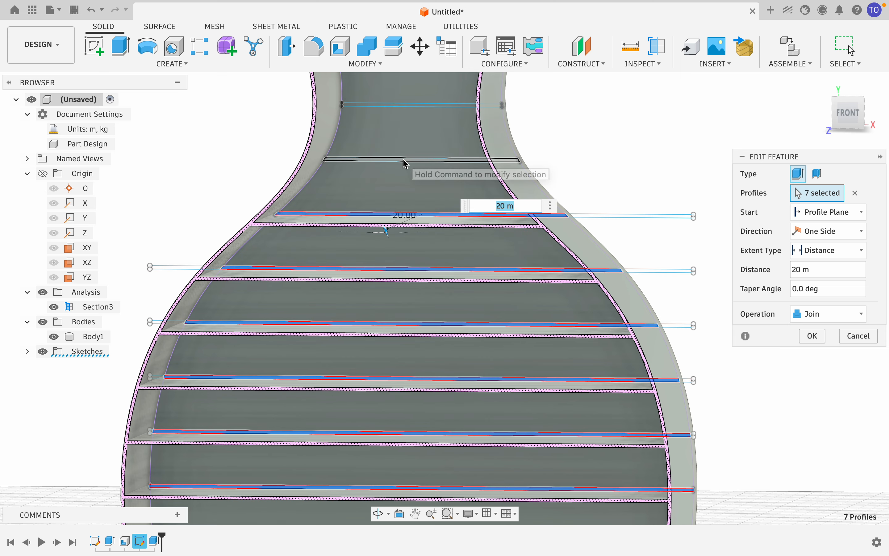
scroll(407, 166, "up", 1)
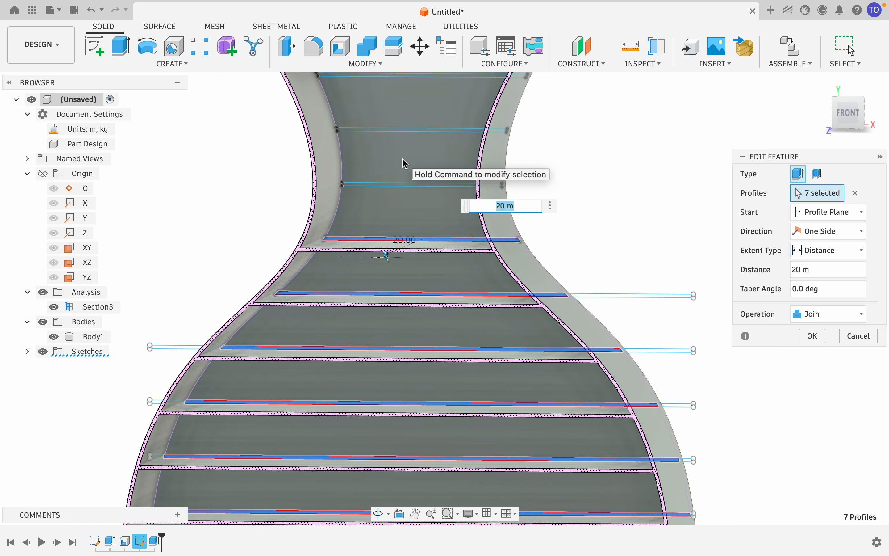
left_click(399, 187)
scroll(399, 187, "up", 1)
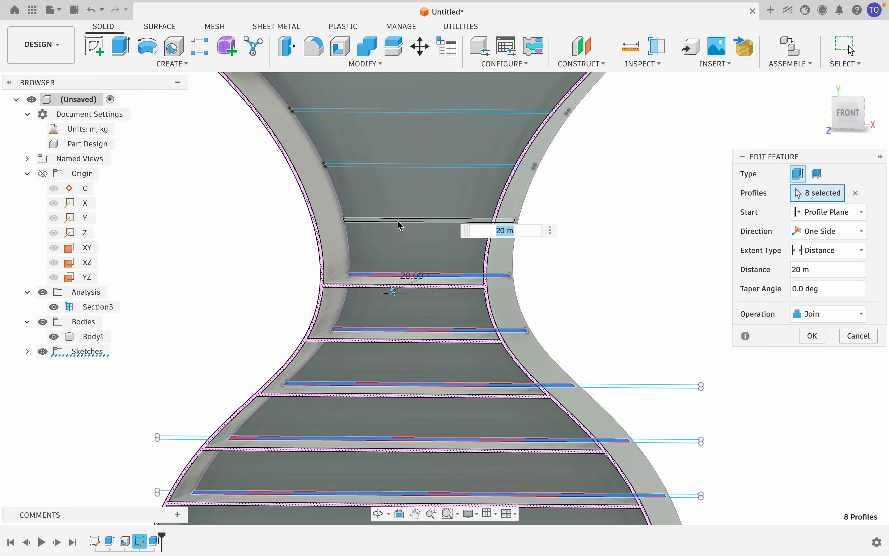
left_click(400, 225)
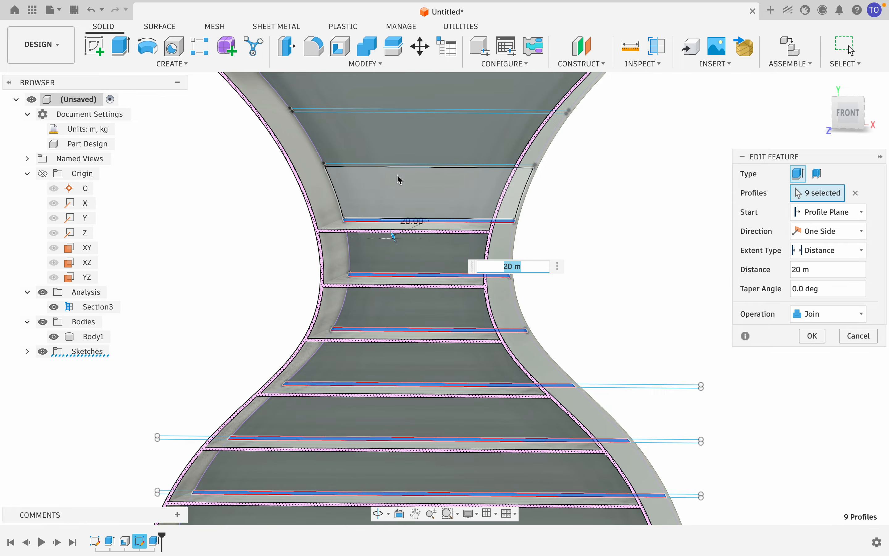
Step: Deselect the large region picked between two strips above the neck and add the next three strip profiles upward to the extrusion
left_click(400, 179)
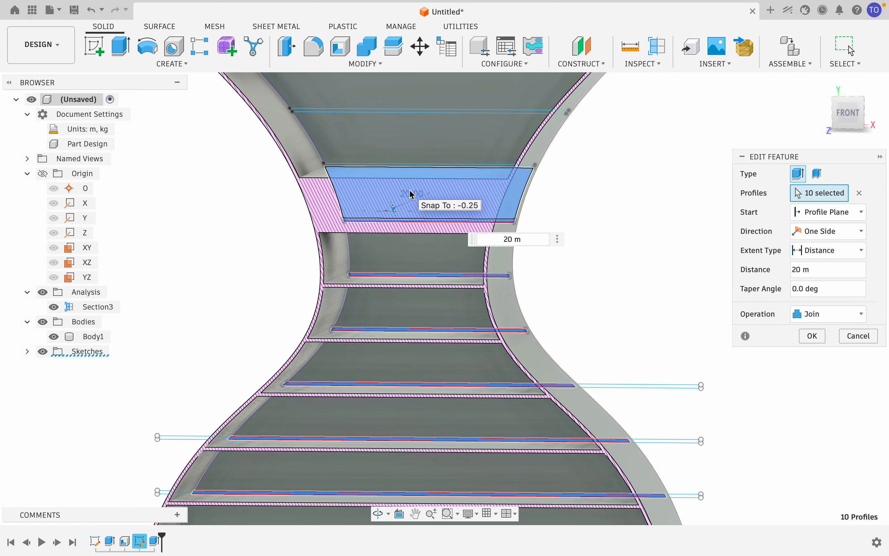
left_click(412, 194)
left_click(405, 170)
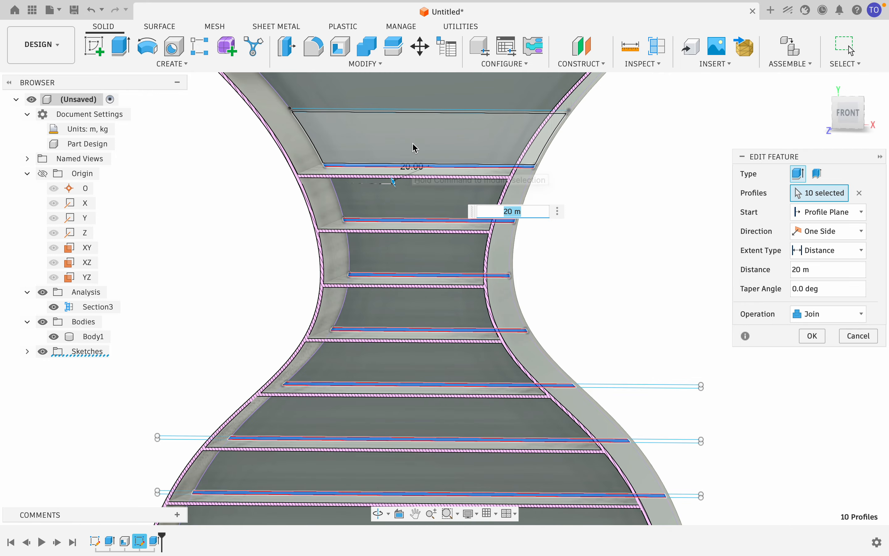
middle_click_drag(405, 170, 405, 245)
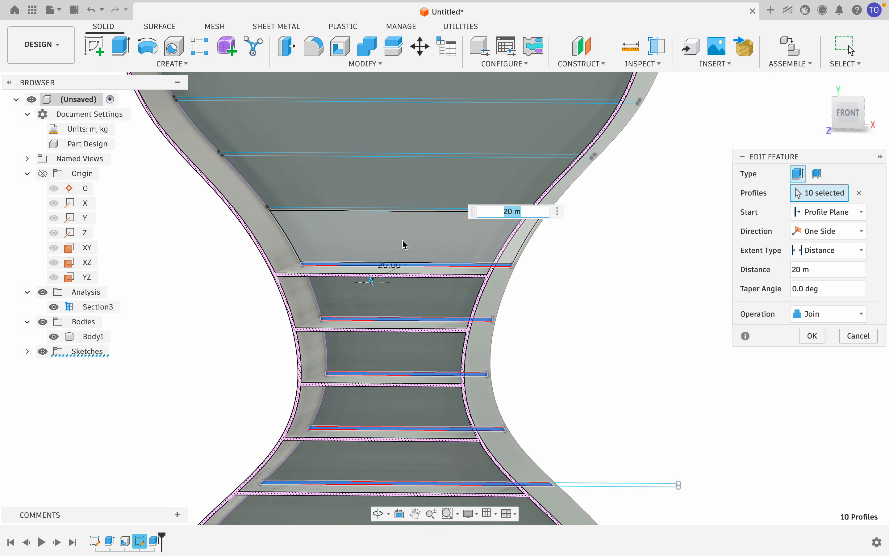
left_click(406, 212)
left_click(401, 157)
middle_click_drag(401, 157, 392, 208)
Step: Deselect the large region picked in the upper bulb, add the last two strip profiles below the roof, and confirm the floor extrusion
left_click(381, 232)
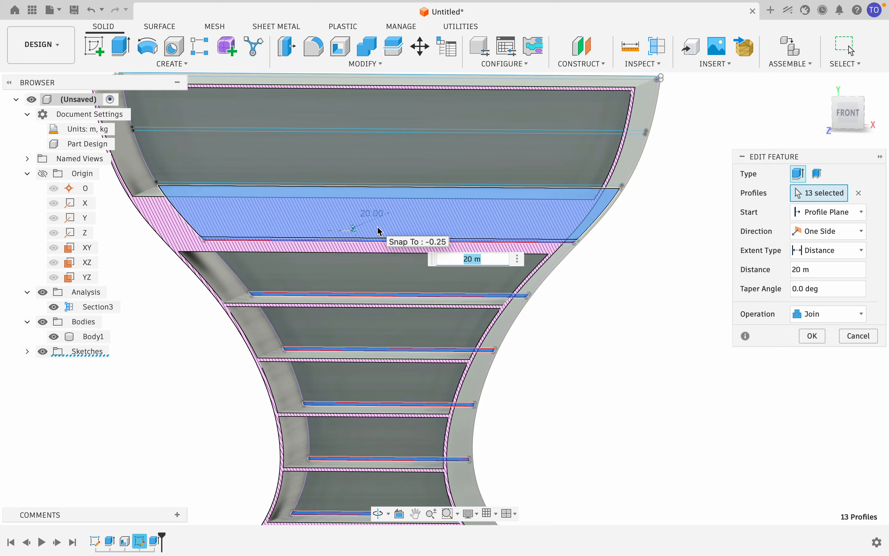
left_click(379, 227)
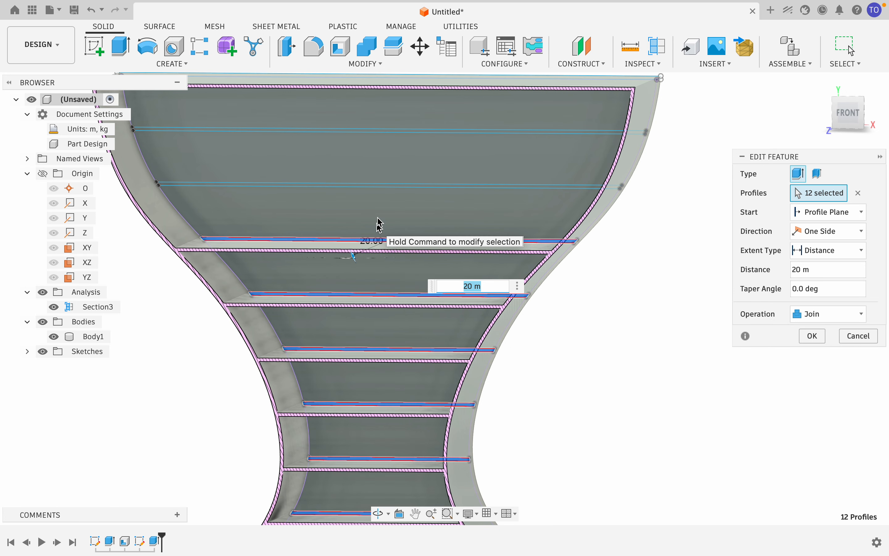
left_click(385, 184)
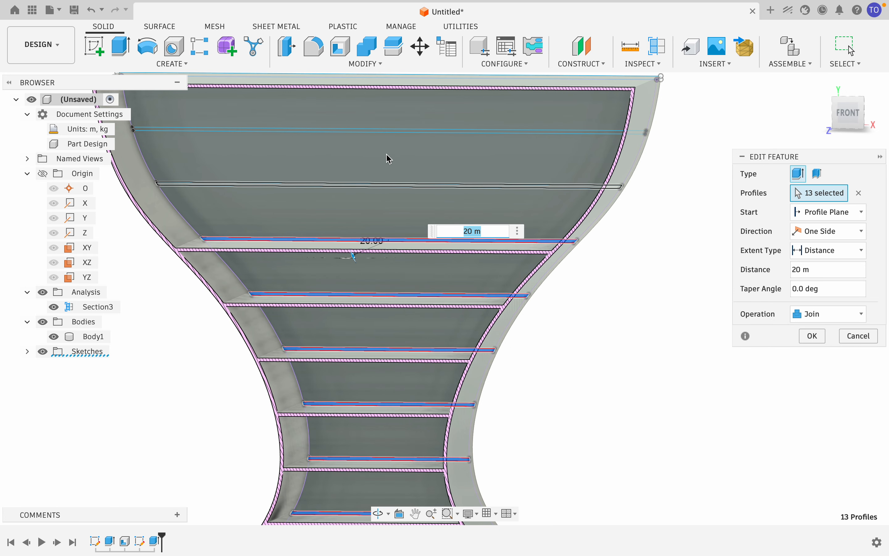
left_click(389, 136)
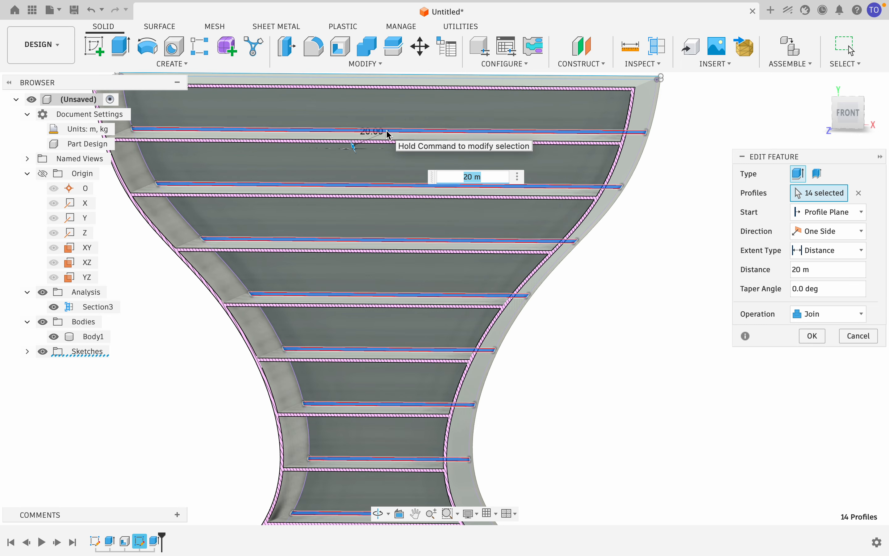
scroll(387, 132, "down", 3)
scroll(376, 185, "down", 8, "shift")
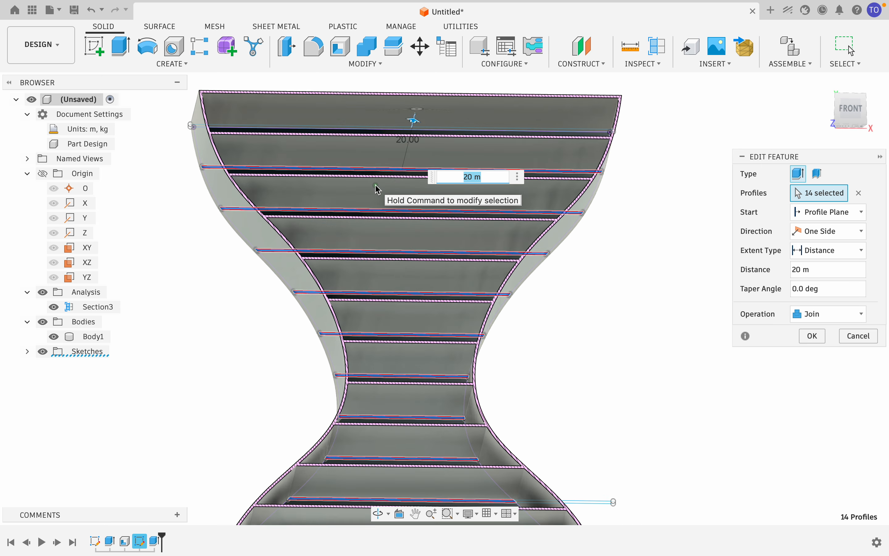
scroll(376, 186, "up", 8, "shift")
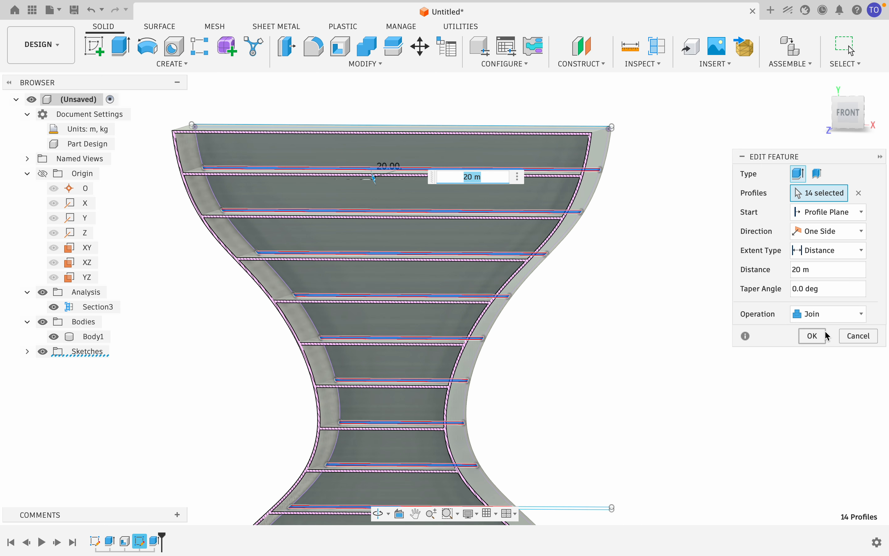
left_click(821, 337)
scroll(780, 345, "down", 8, "shift")
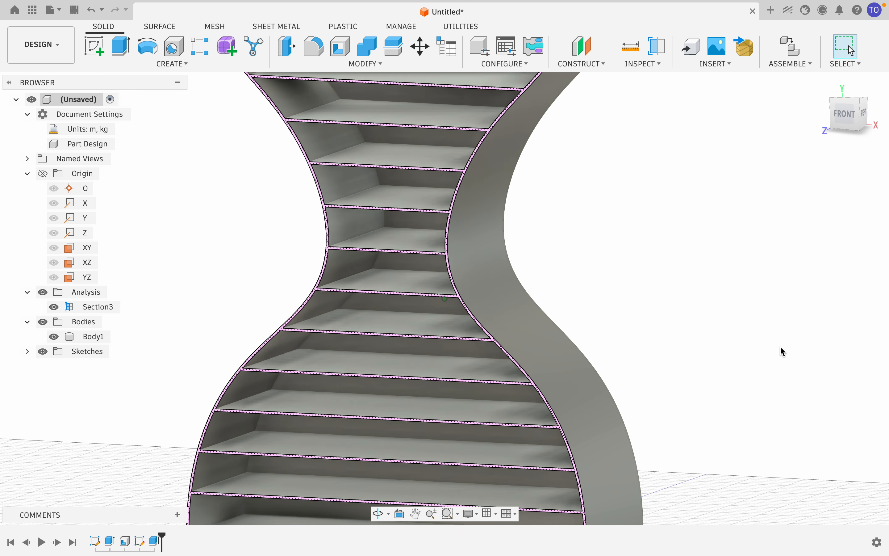
scroll(780, 345, "up", 3)
scroll(784, 353, "down", 3)
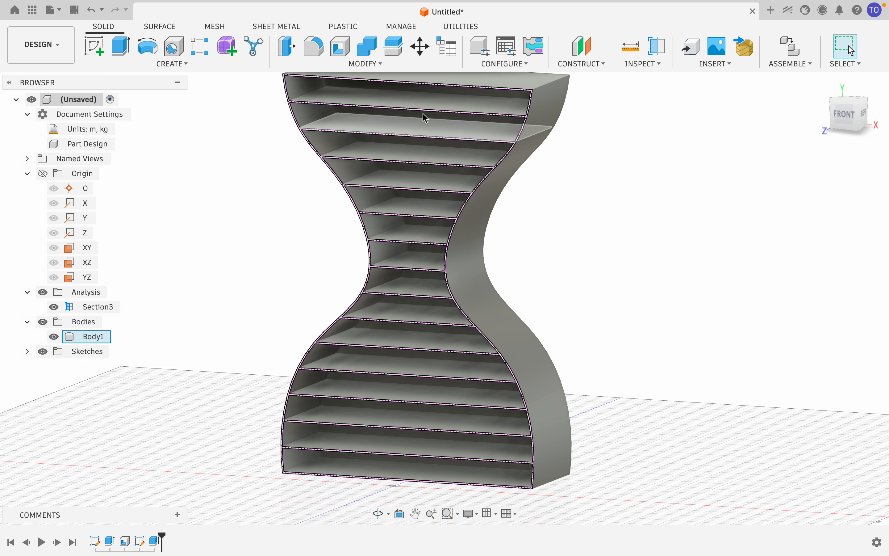
scroll(571, 128, "down", 2)
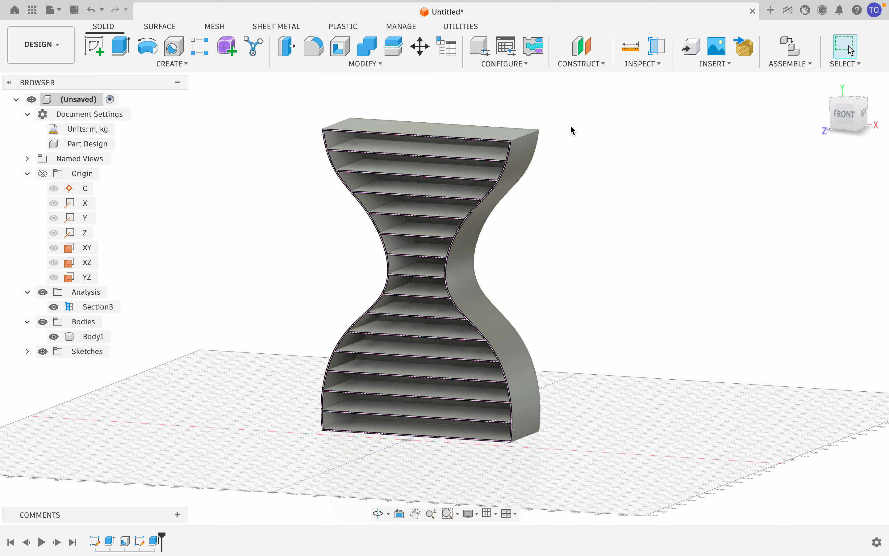